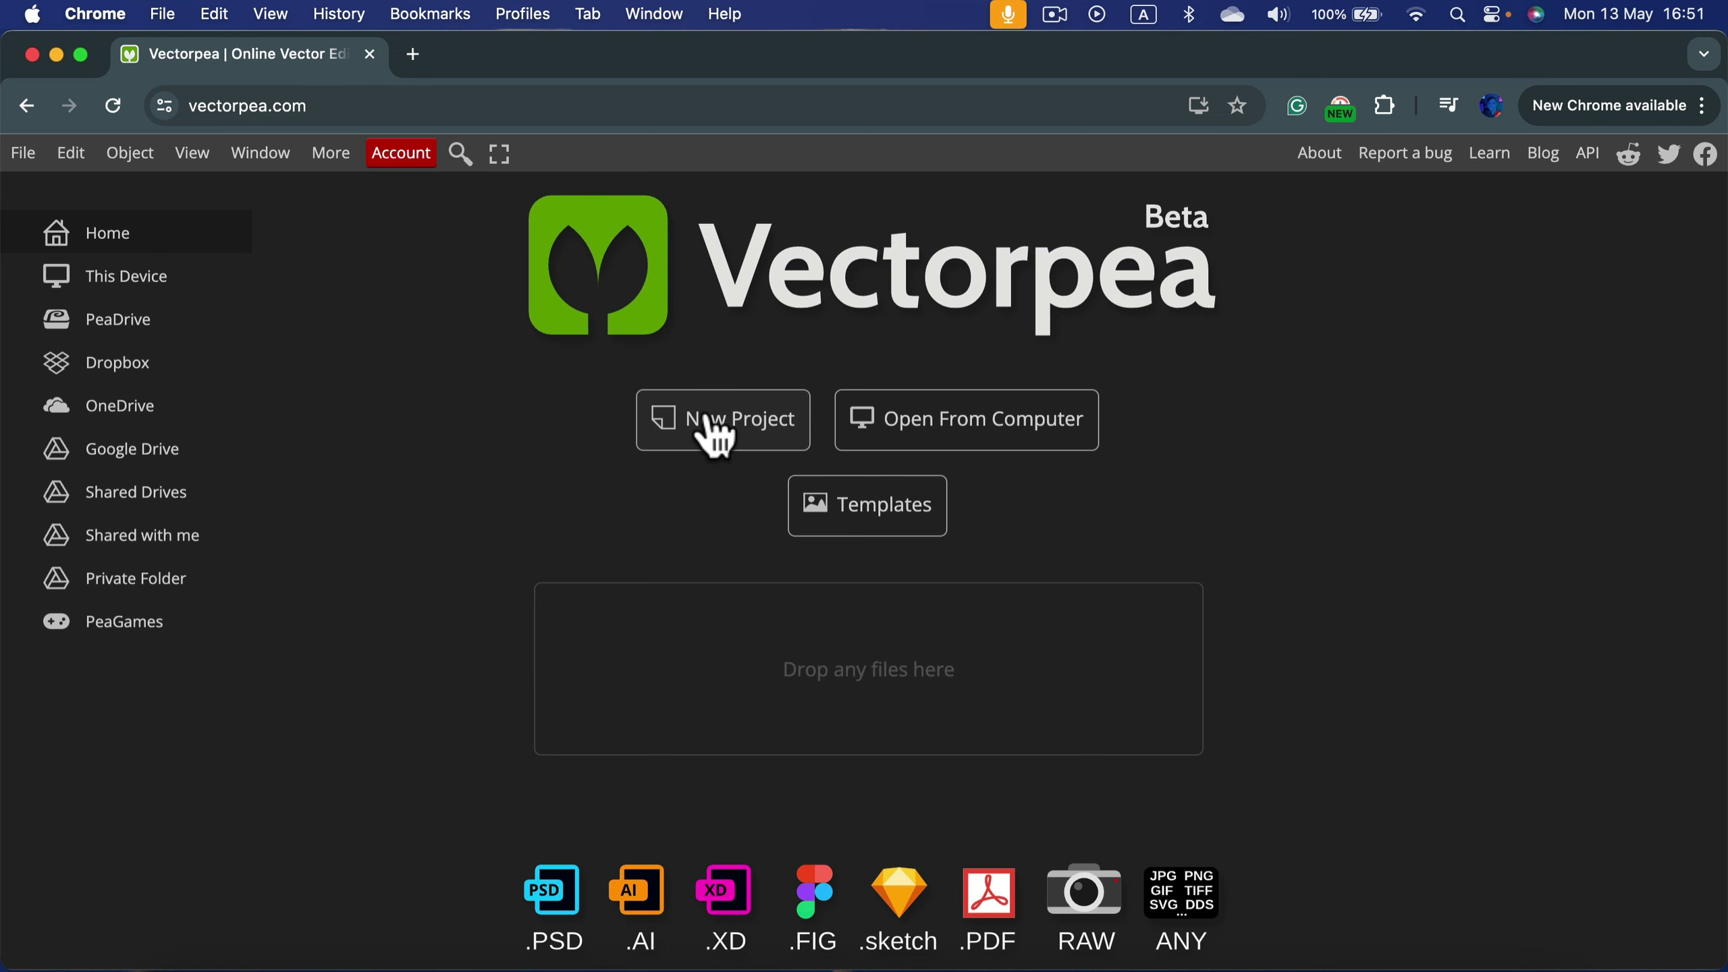
Create a new project from the FB Event Image preset, 1920 x 1080 px
left_click(714, 435)
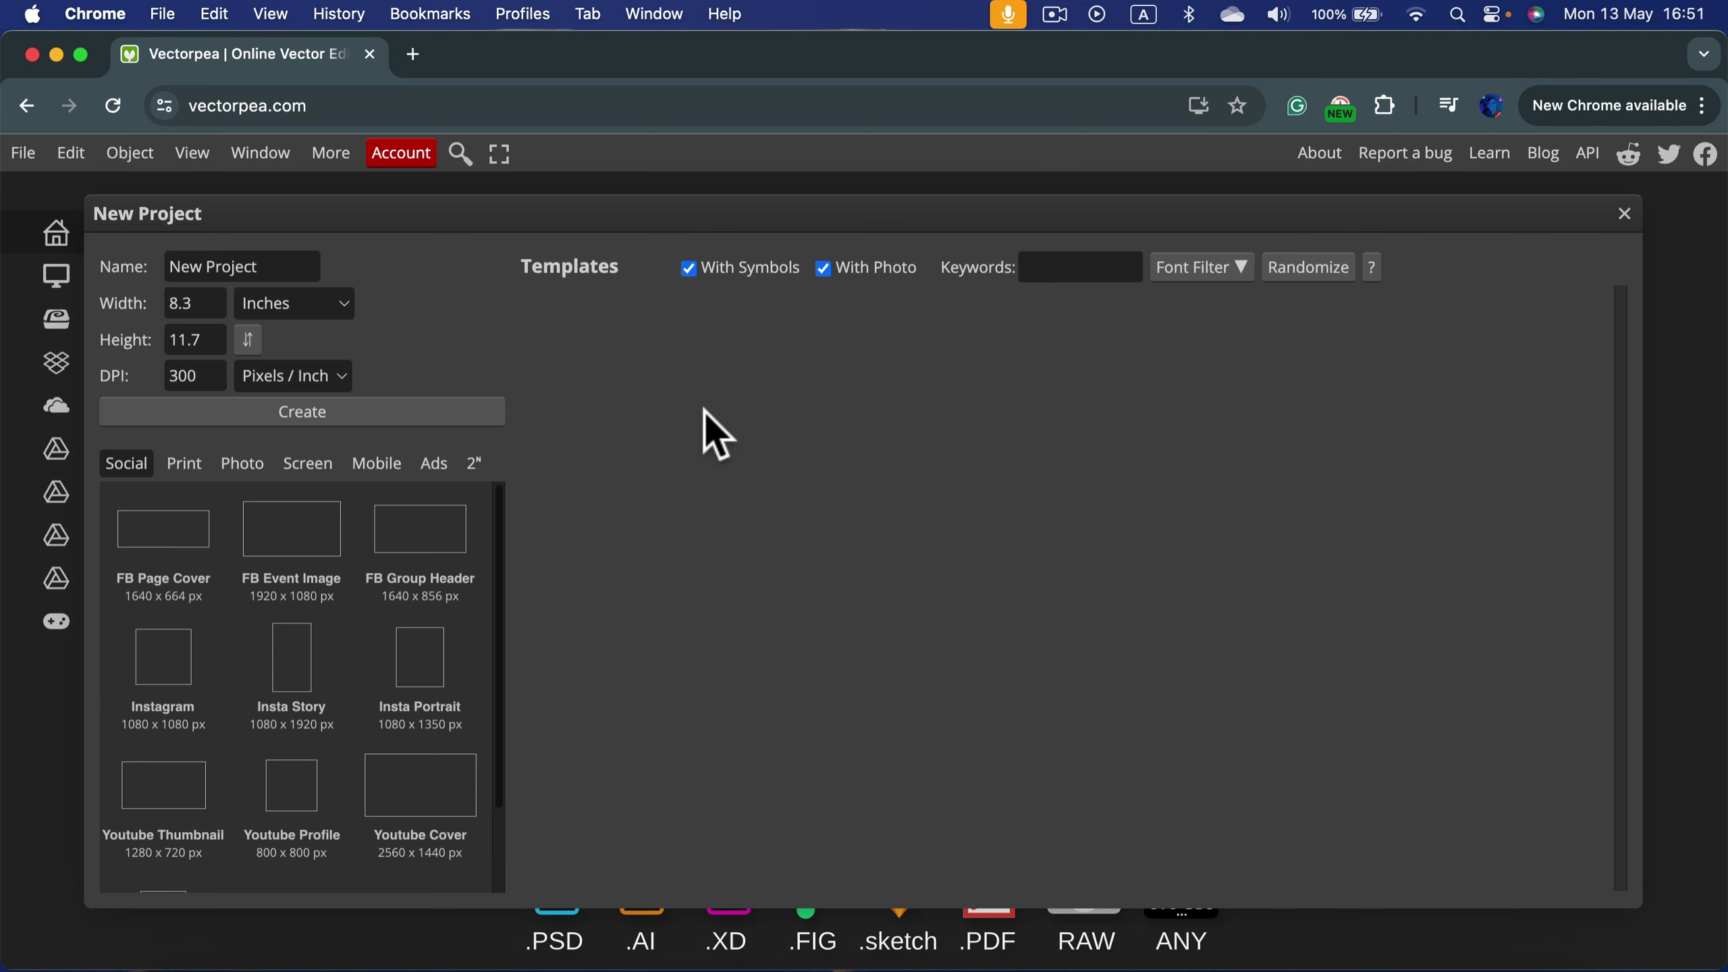
left_click(313, 554)
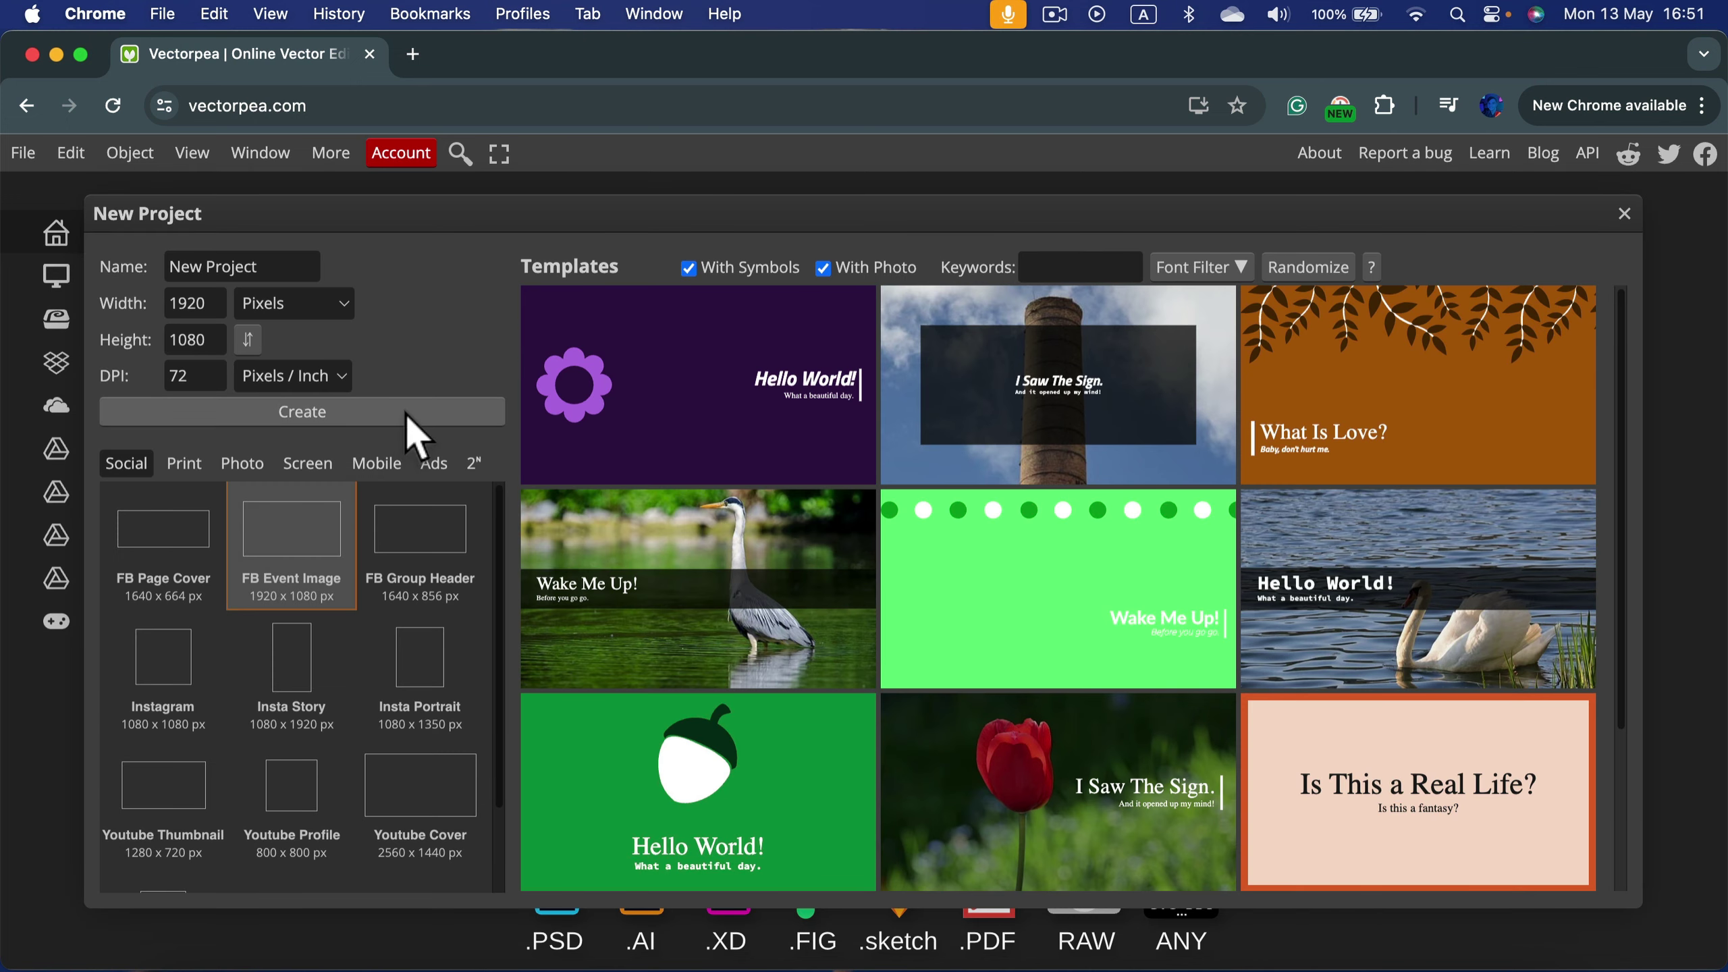
left_click(409, 413)
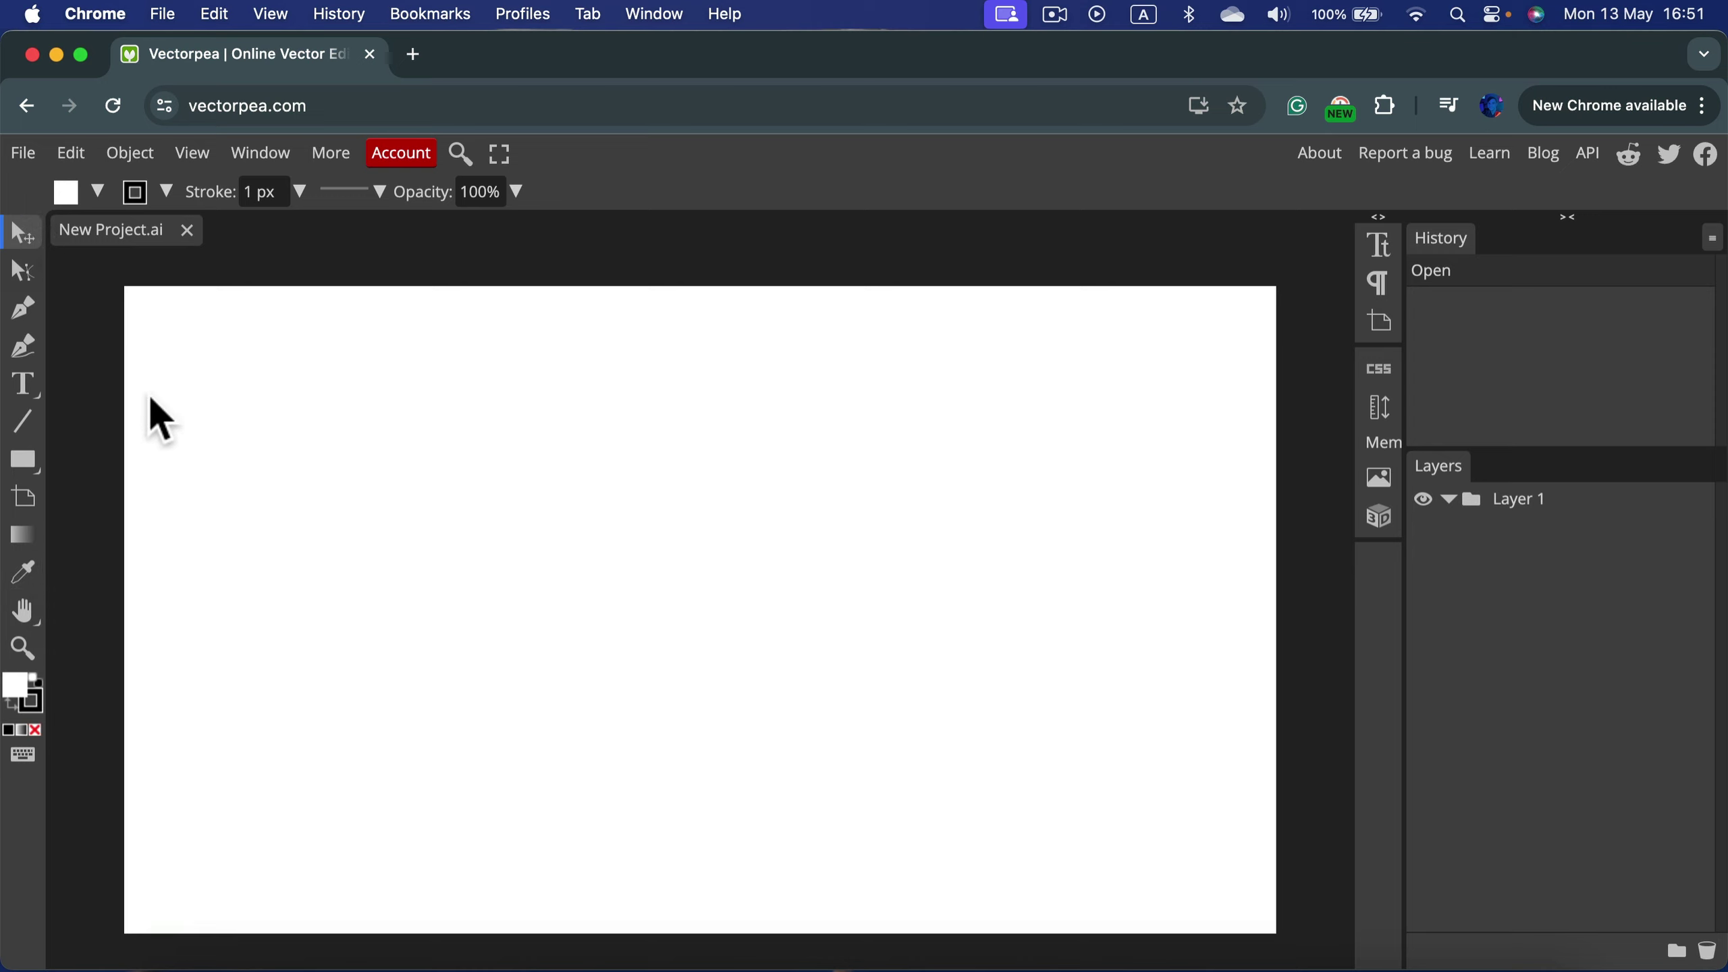
Draw a closed, straight-edged polygon with eight anchor points in the upper-left part of the artboard using the Pen tool
left_click(29, 316)
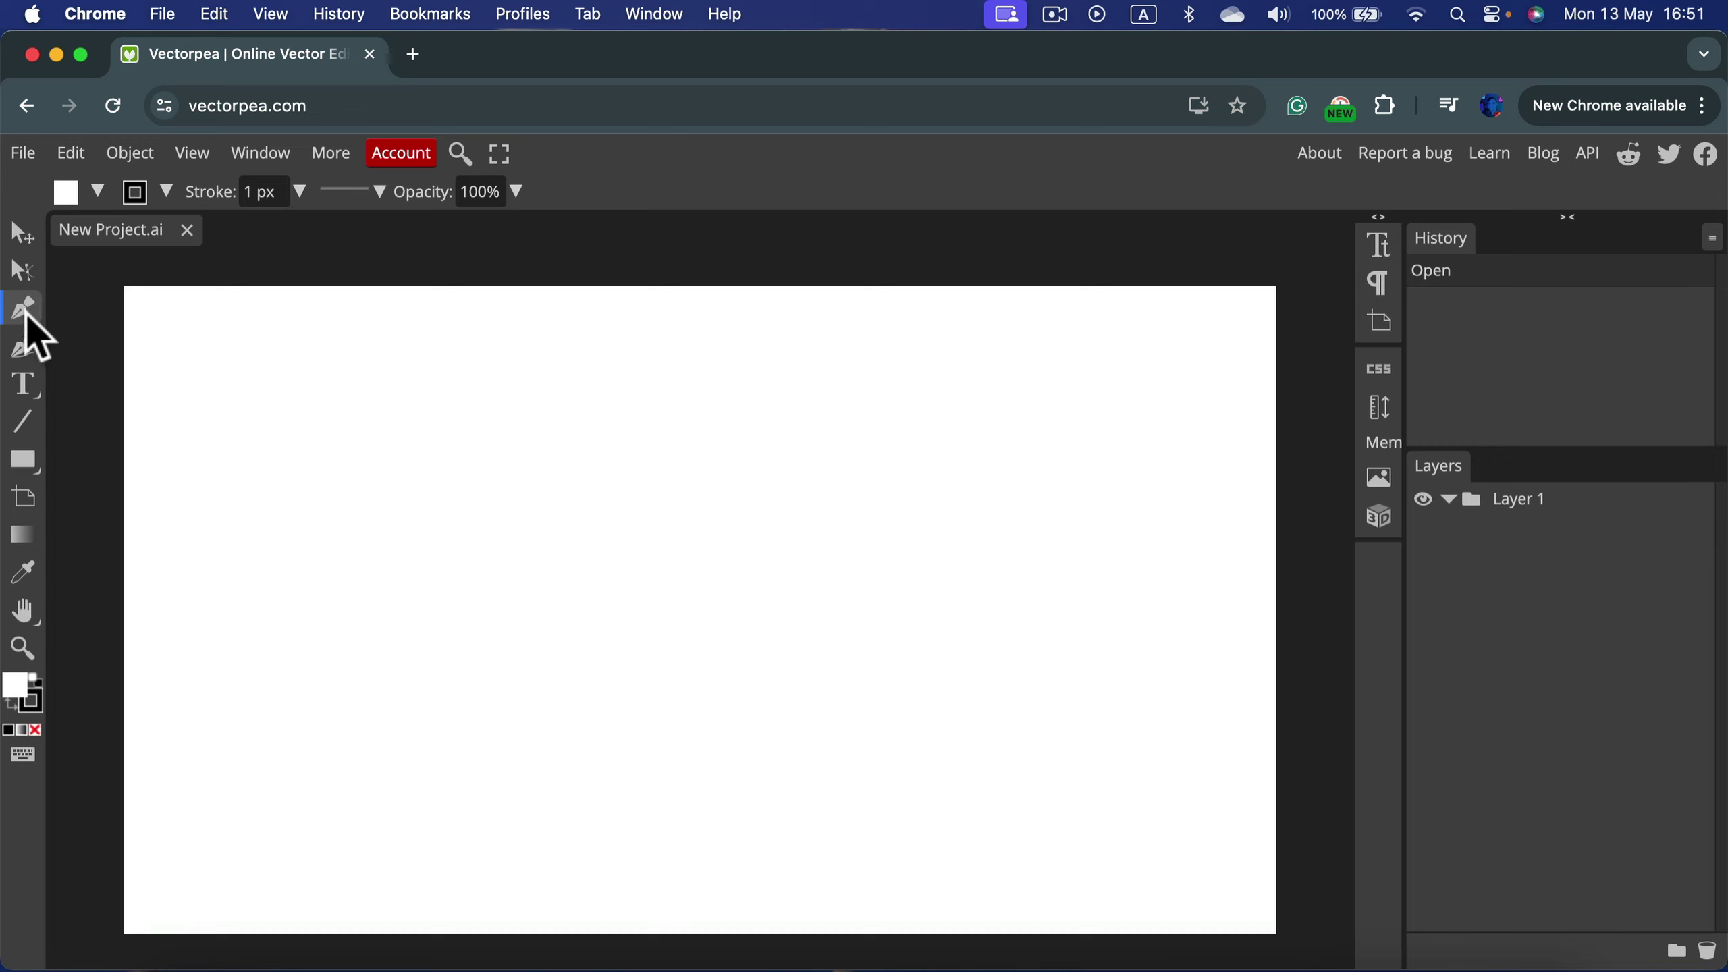
left_click(337, 410)
left_click(422, 373)
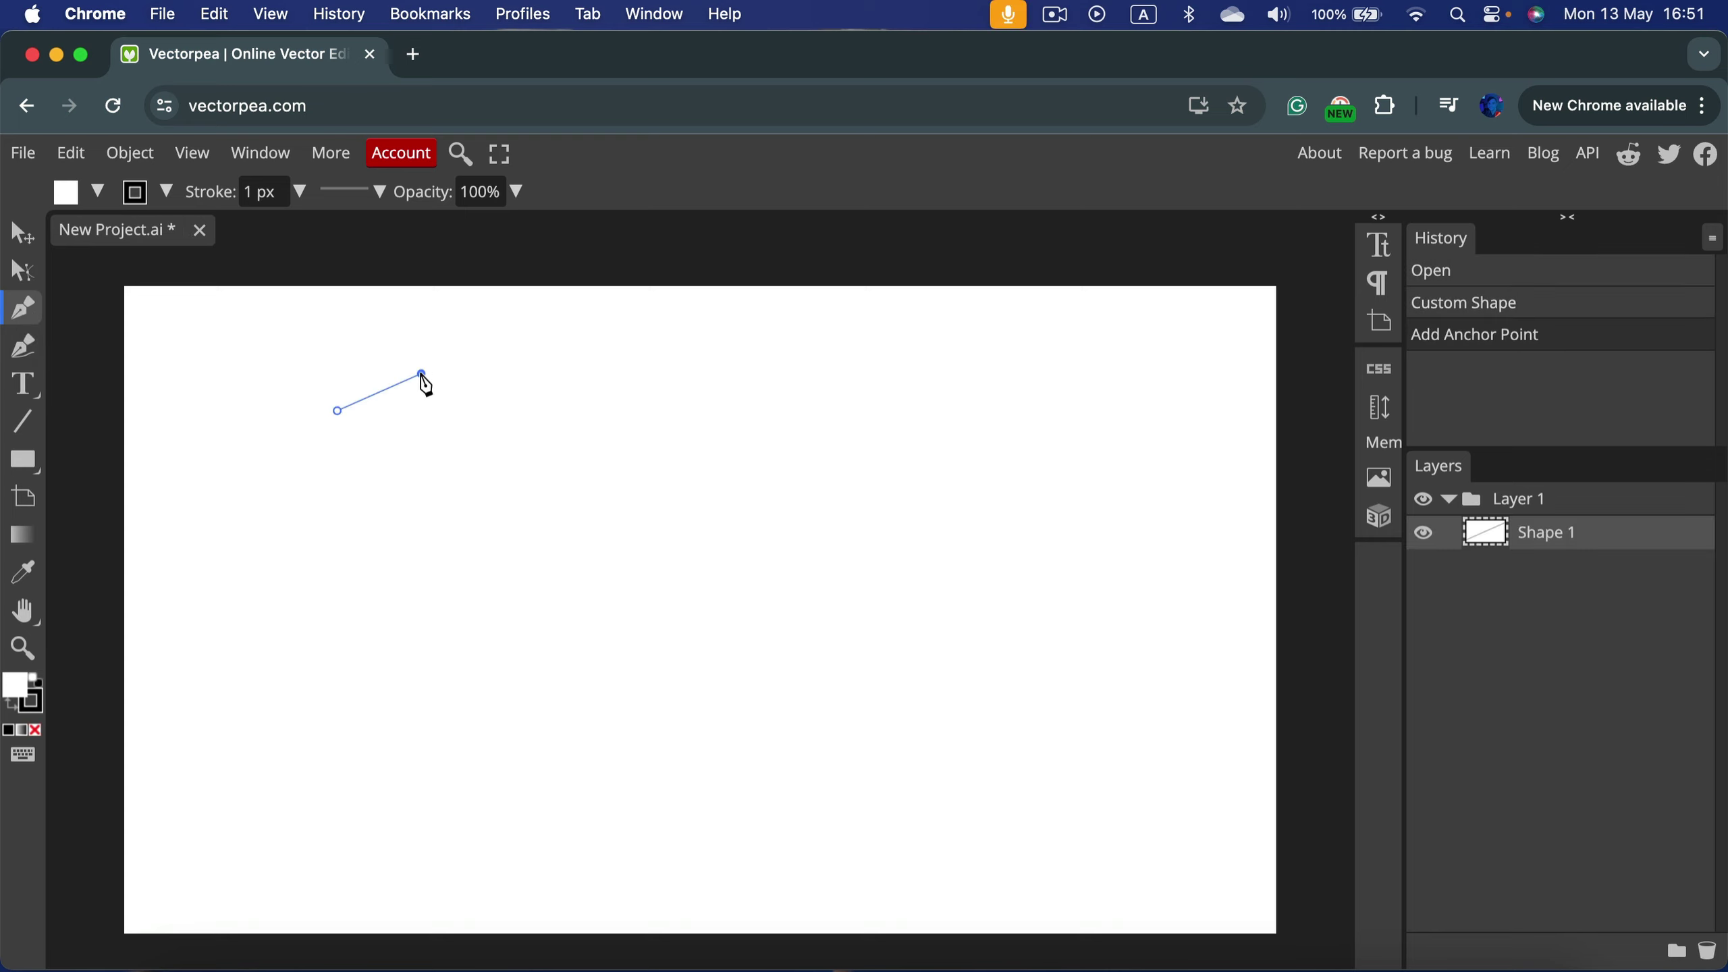
left_click(552, 399)
left_click(636, 449)
left_click(630, 561)
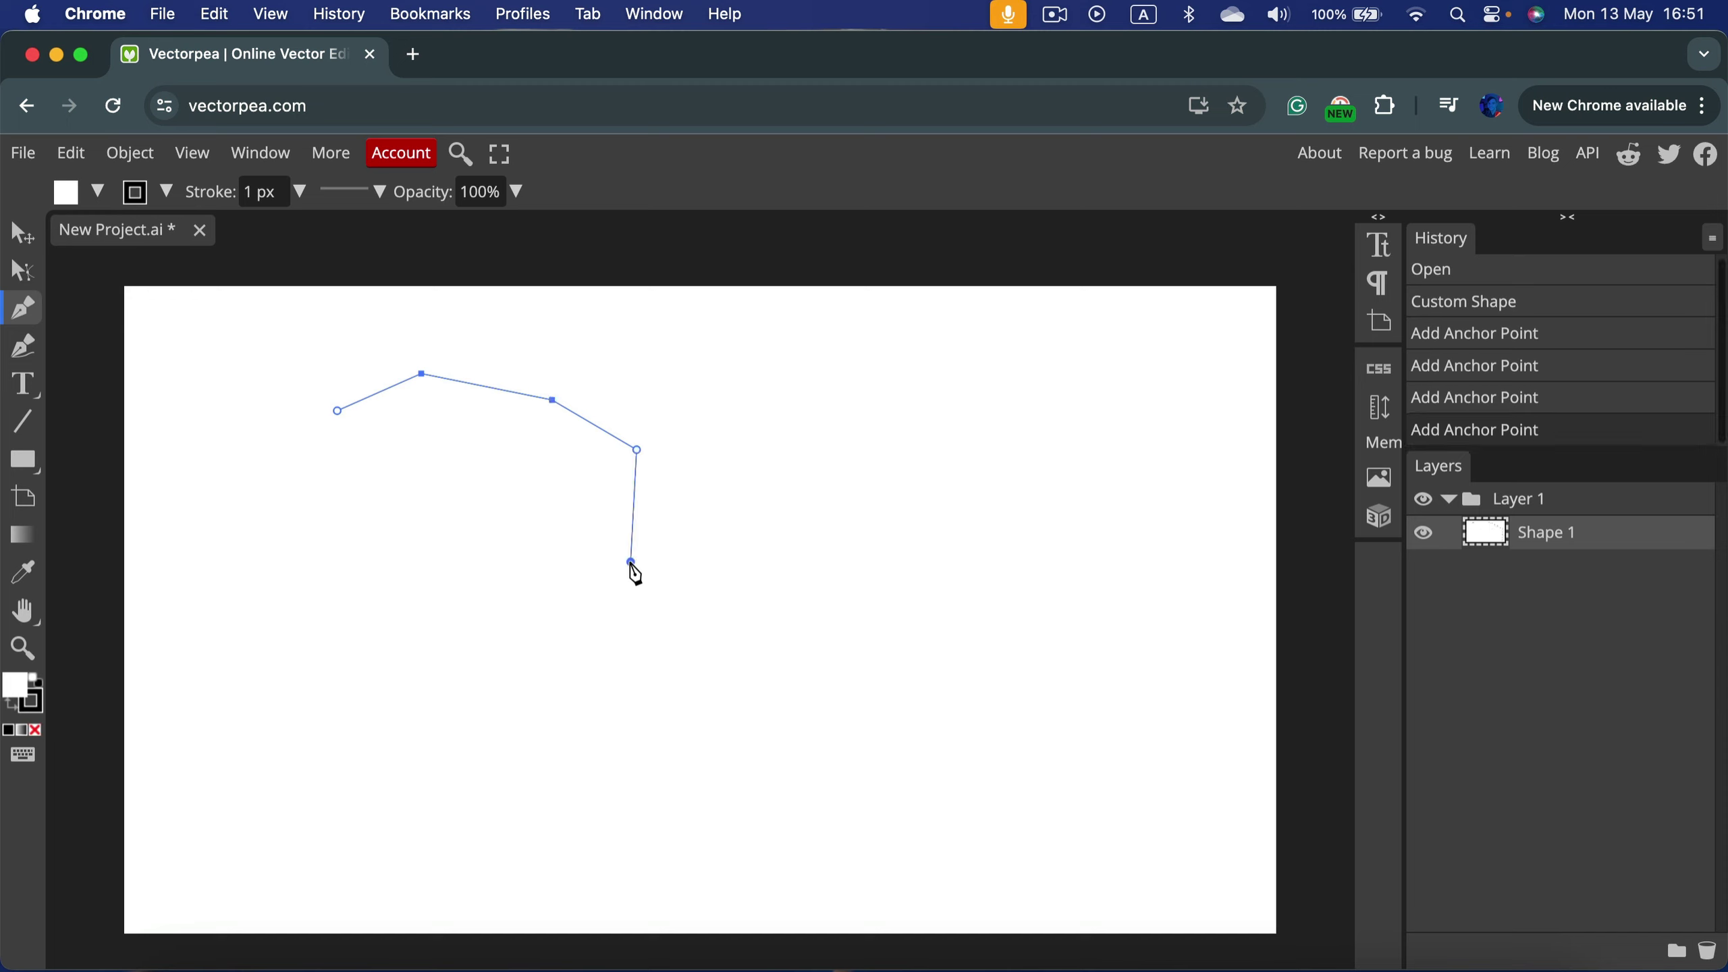
left_click(530, 649)
left_click(395, 649)
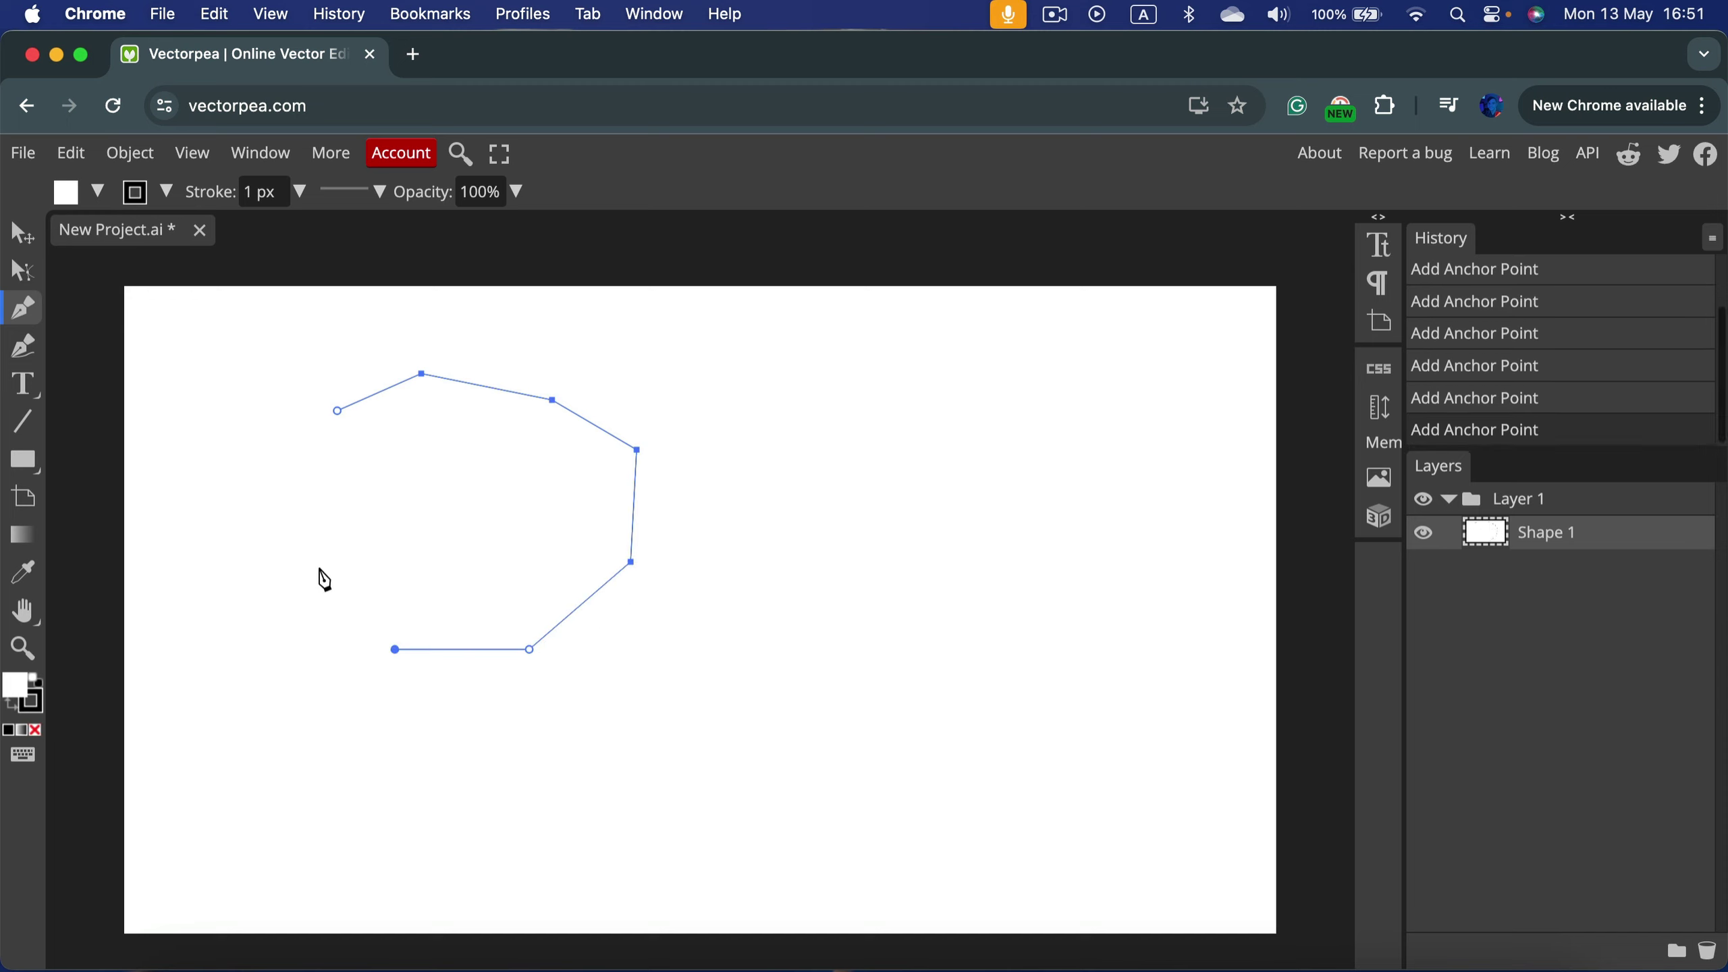
left_click(312, 560)
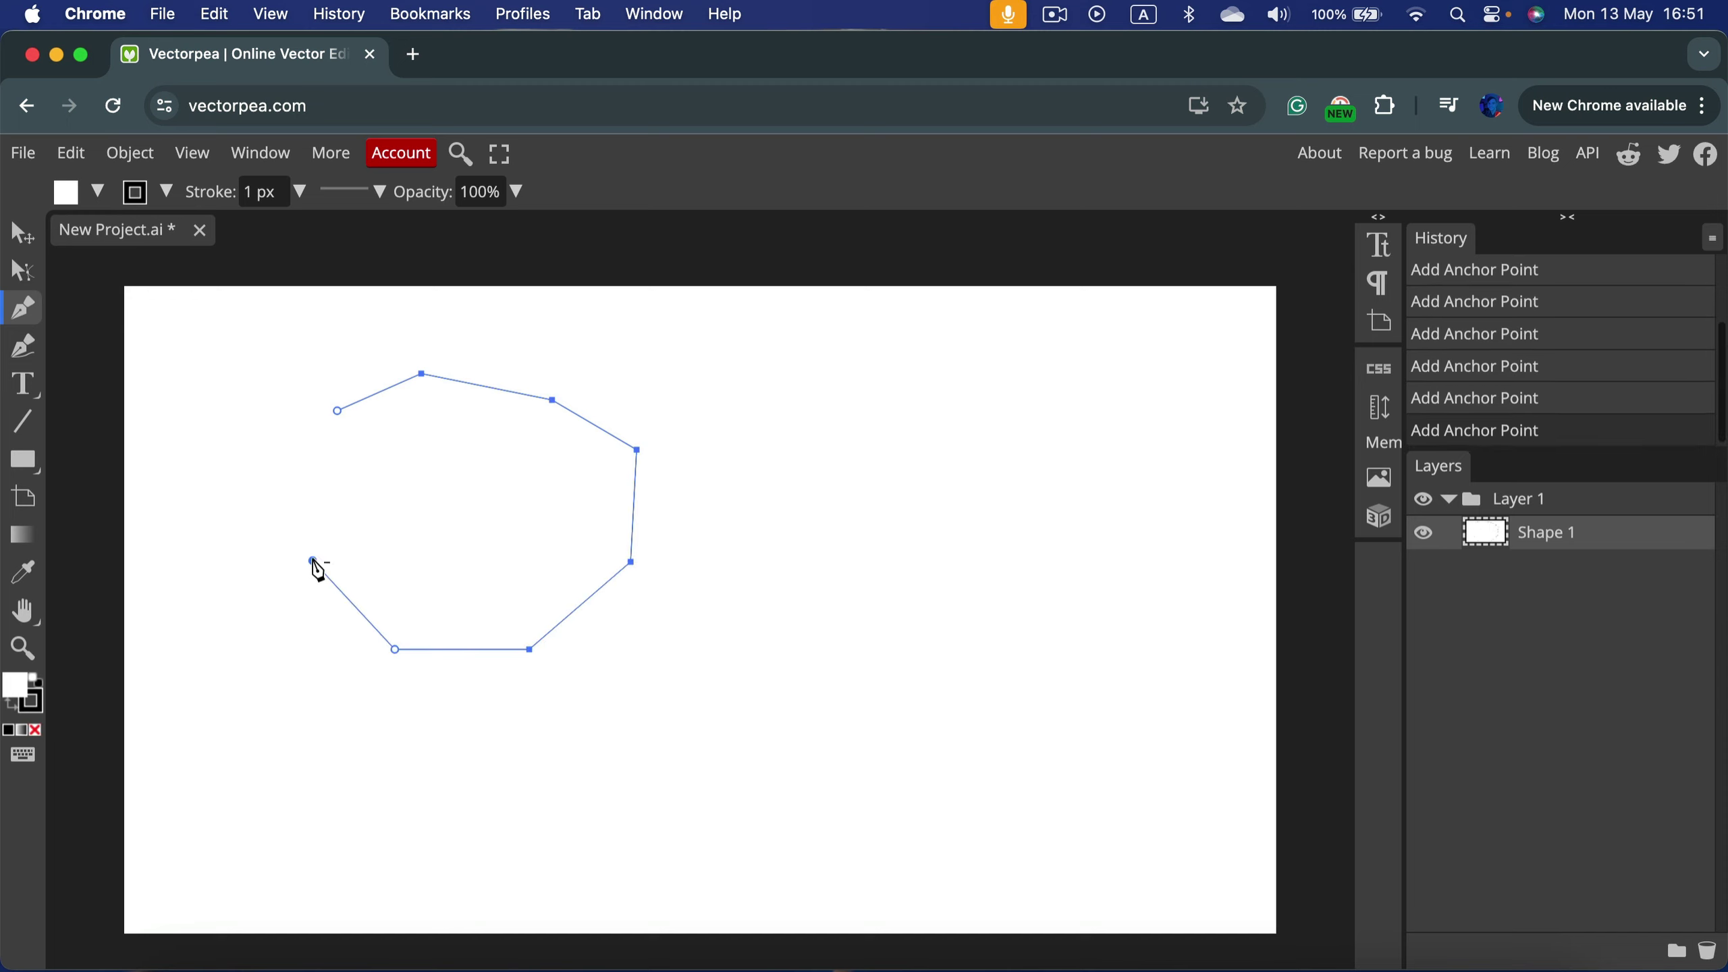
left_click(338, 411)
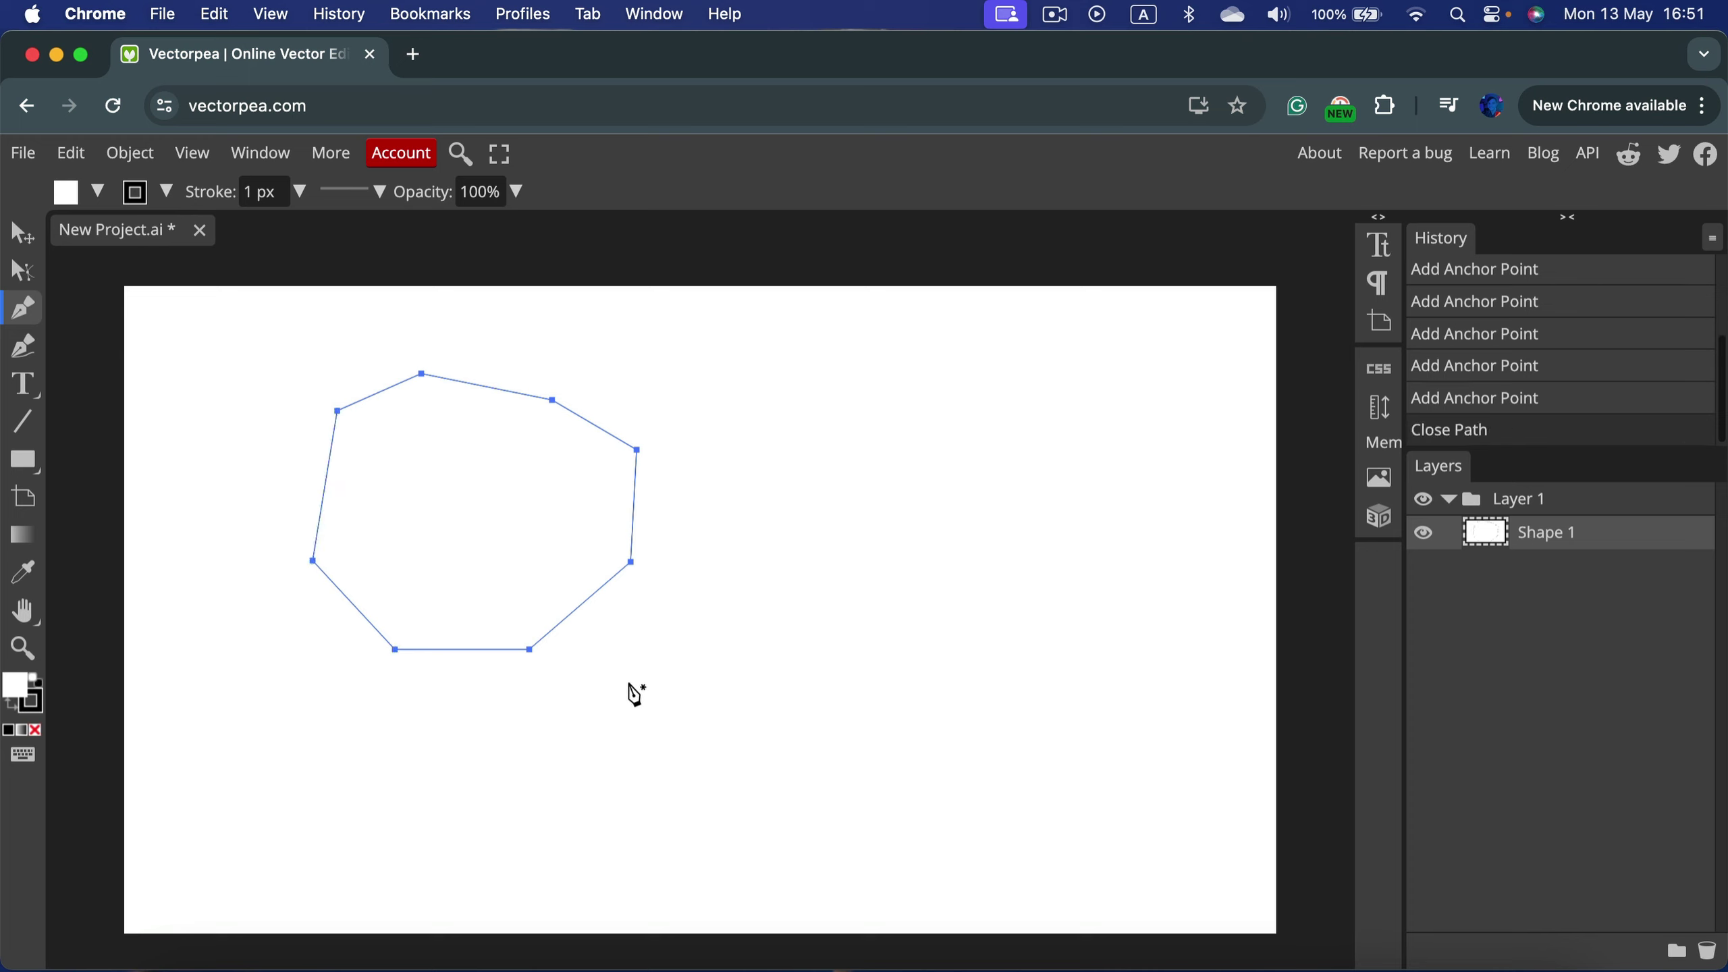
Fill the polygon with the blue colour 336cff
left_click(67, 194)
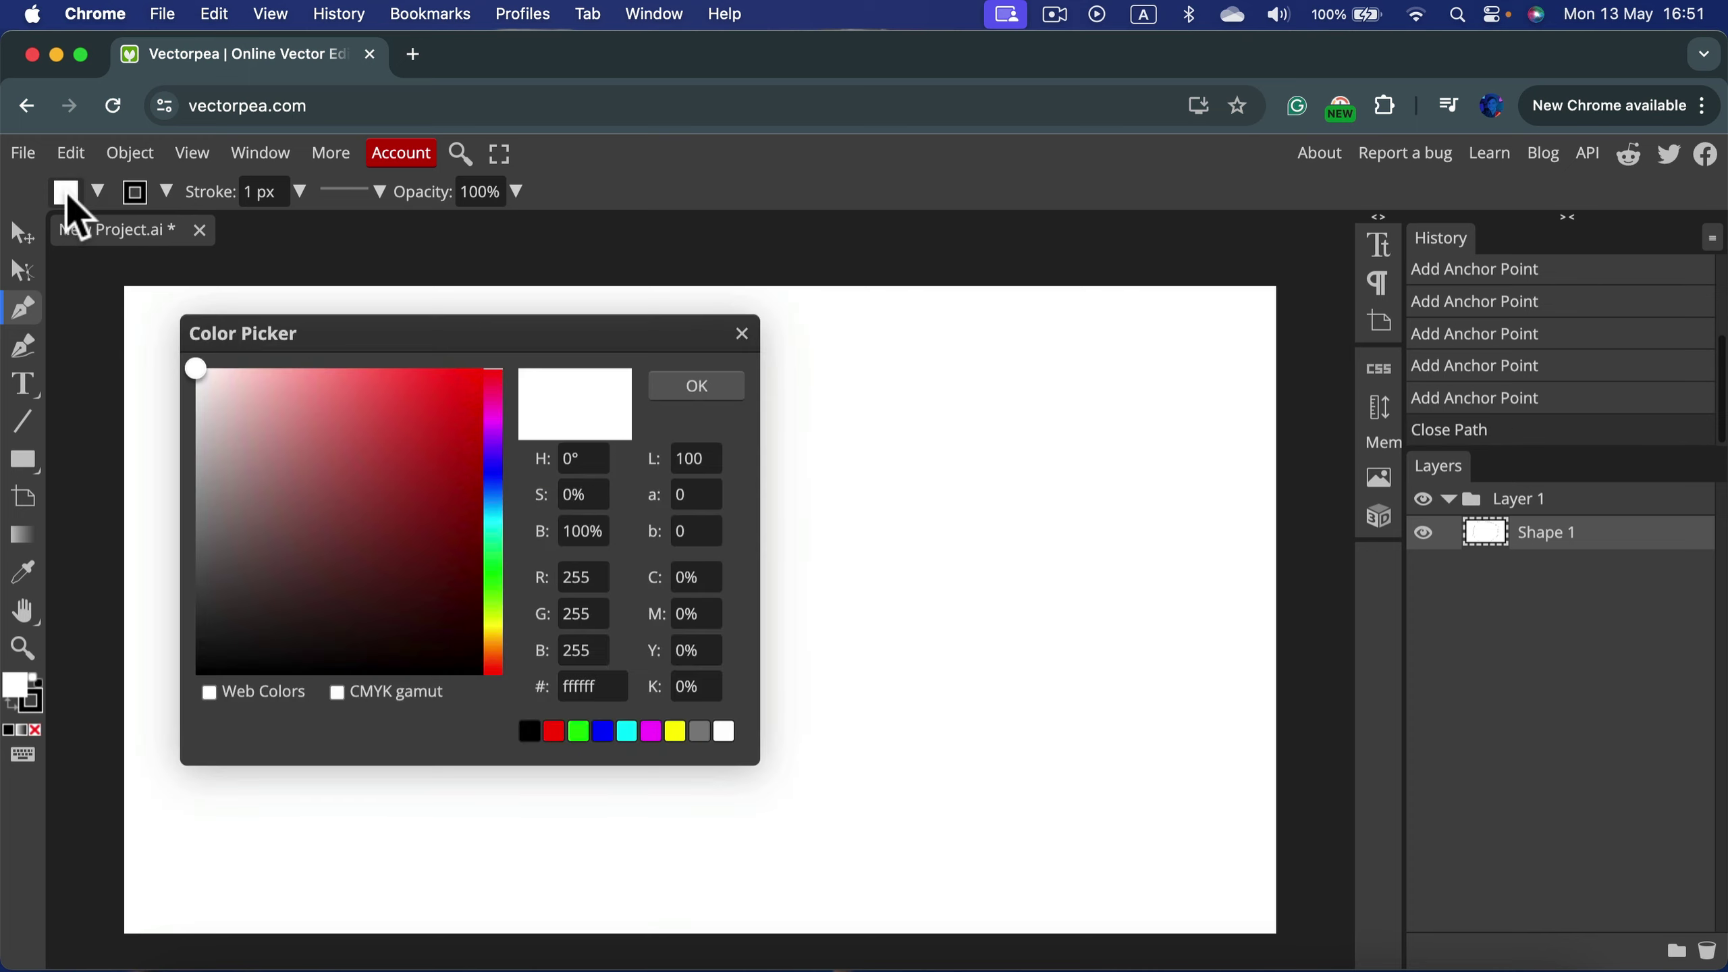
left_click_drag(470, 347, 1092, 300)
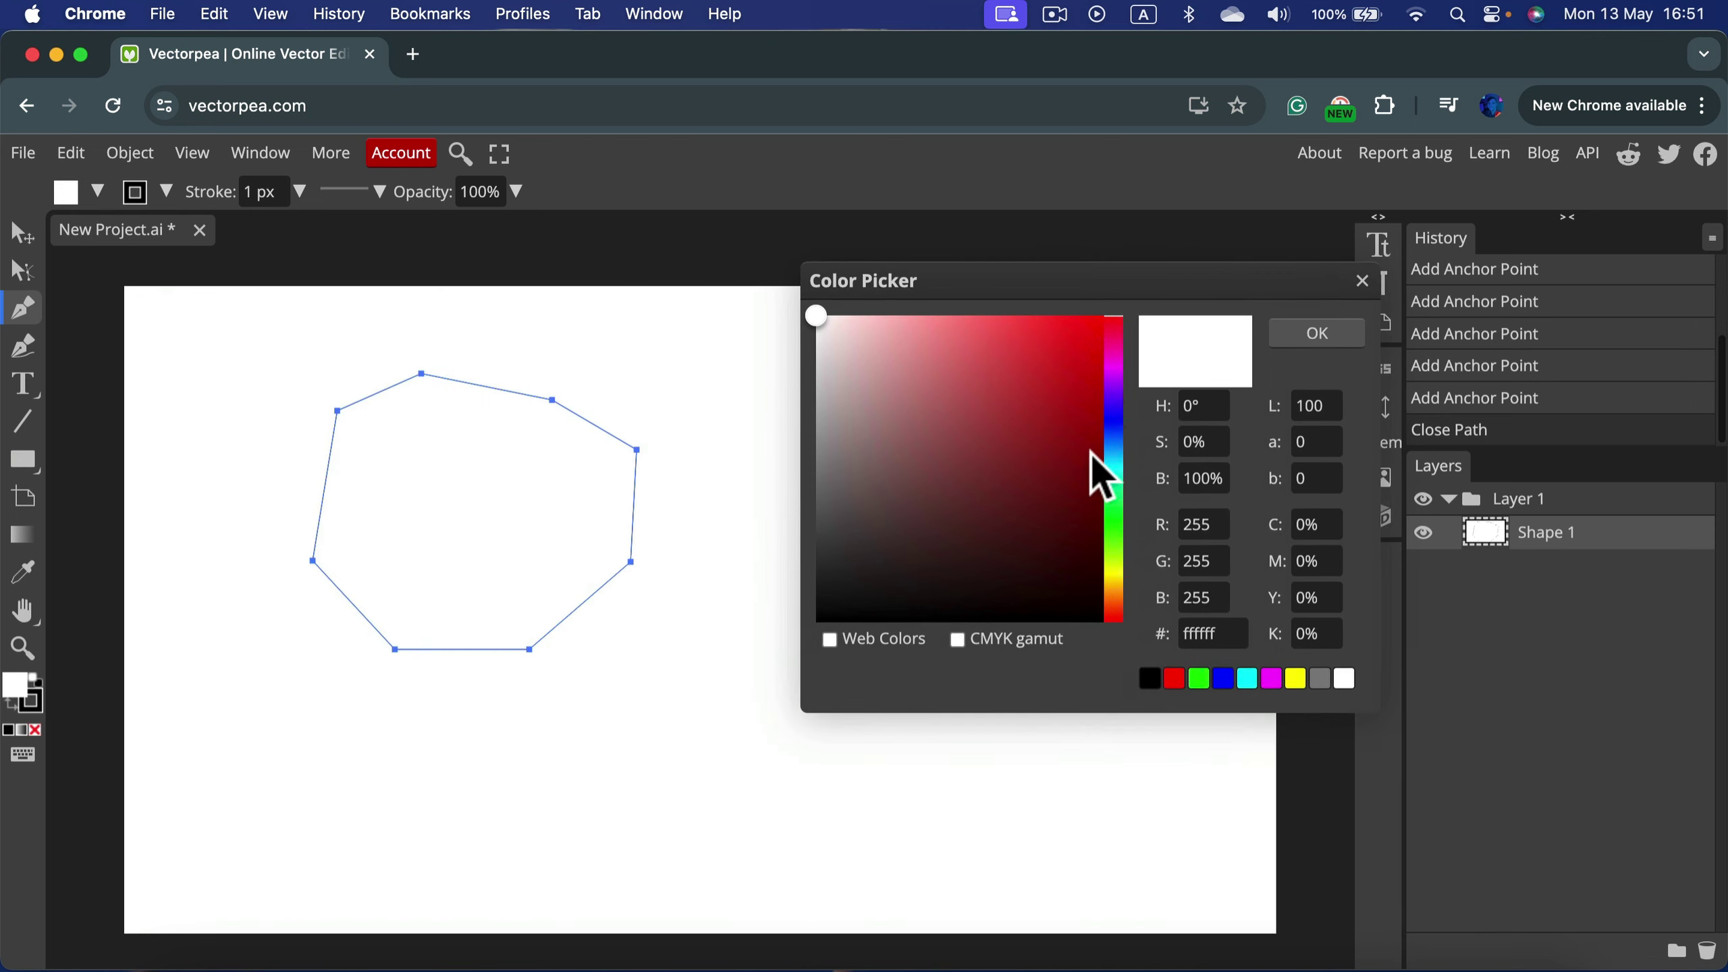
left_click(1114, 433)
left_click(981, 439)
left_click(1040, 317)
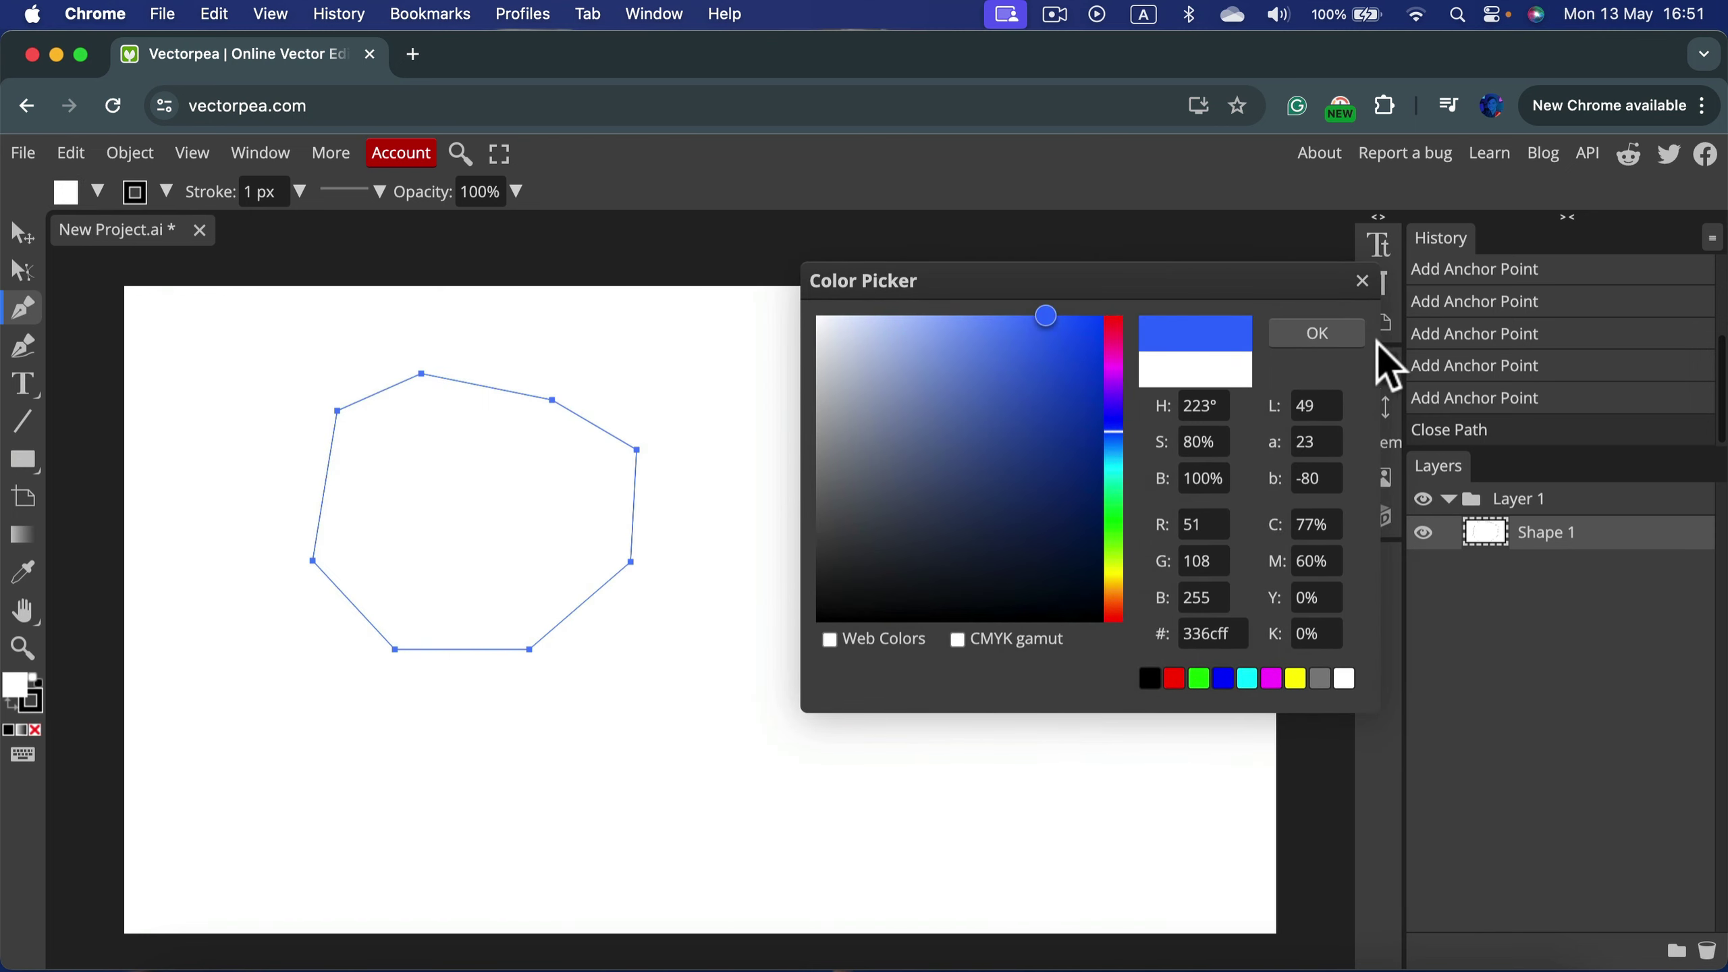
left_click(1316, 334)
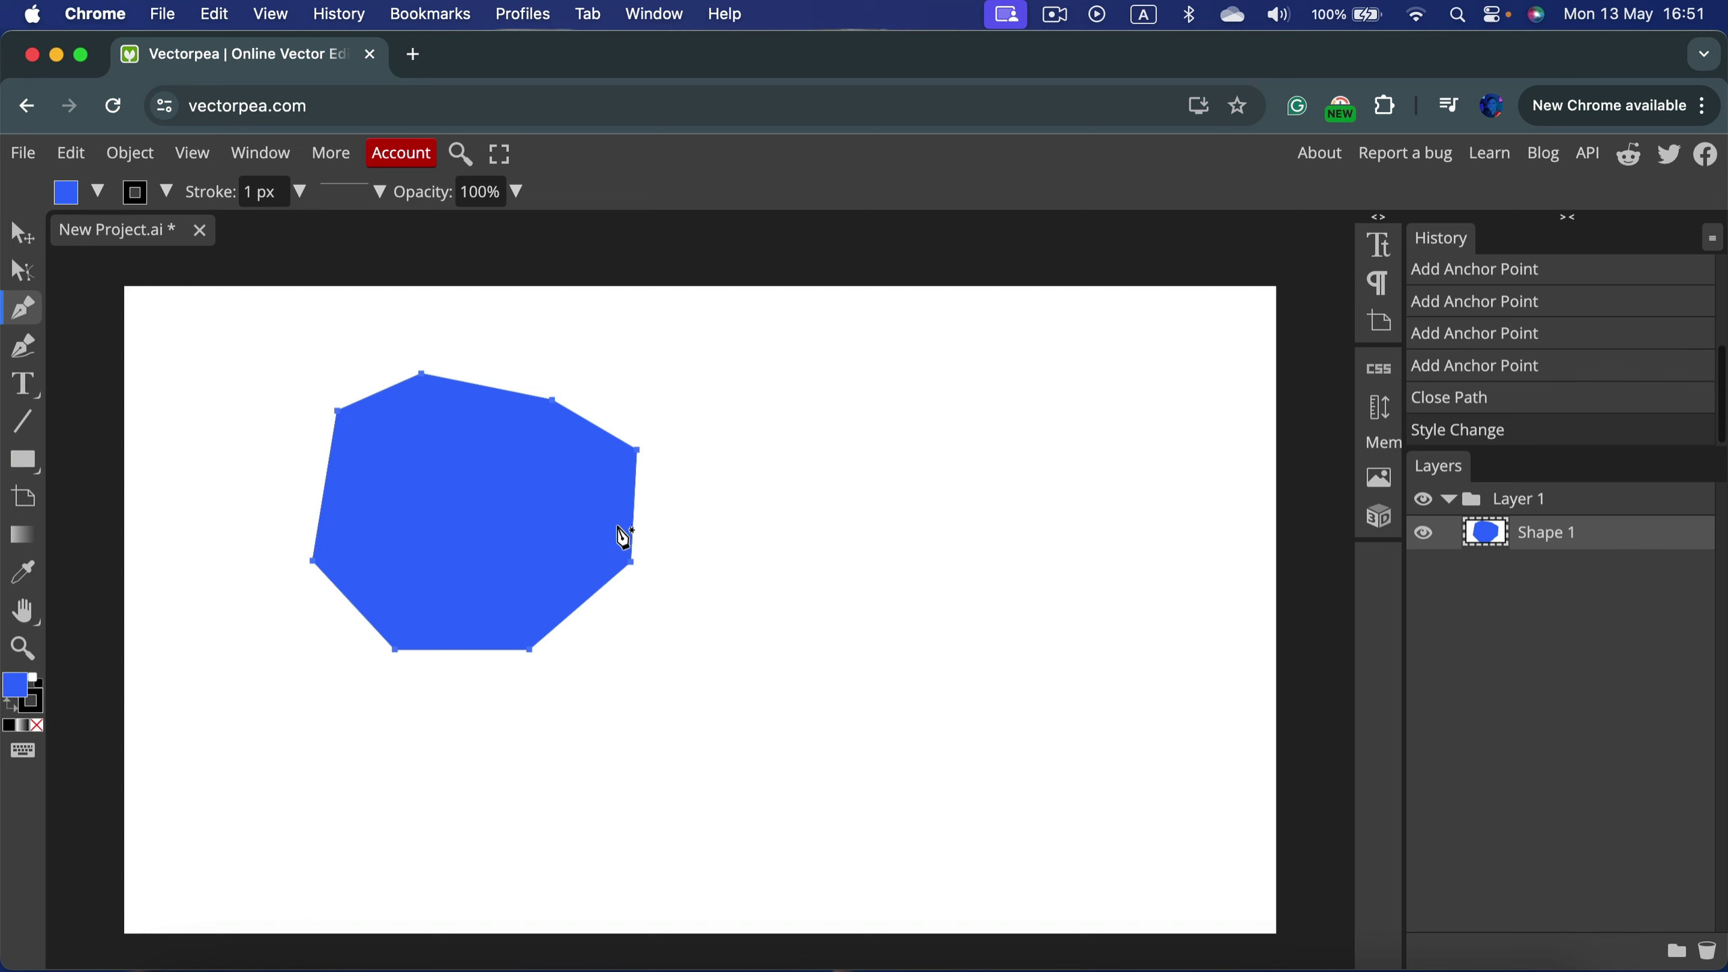
Change the polygon's fill to orange and set its stroke width to 20 px
left_click(66, 193)
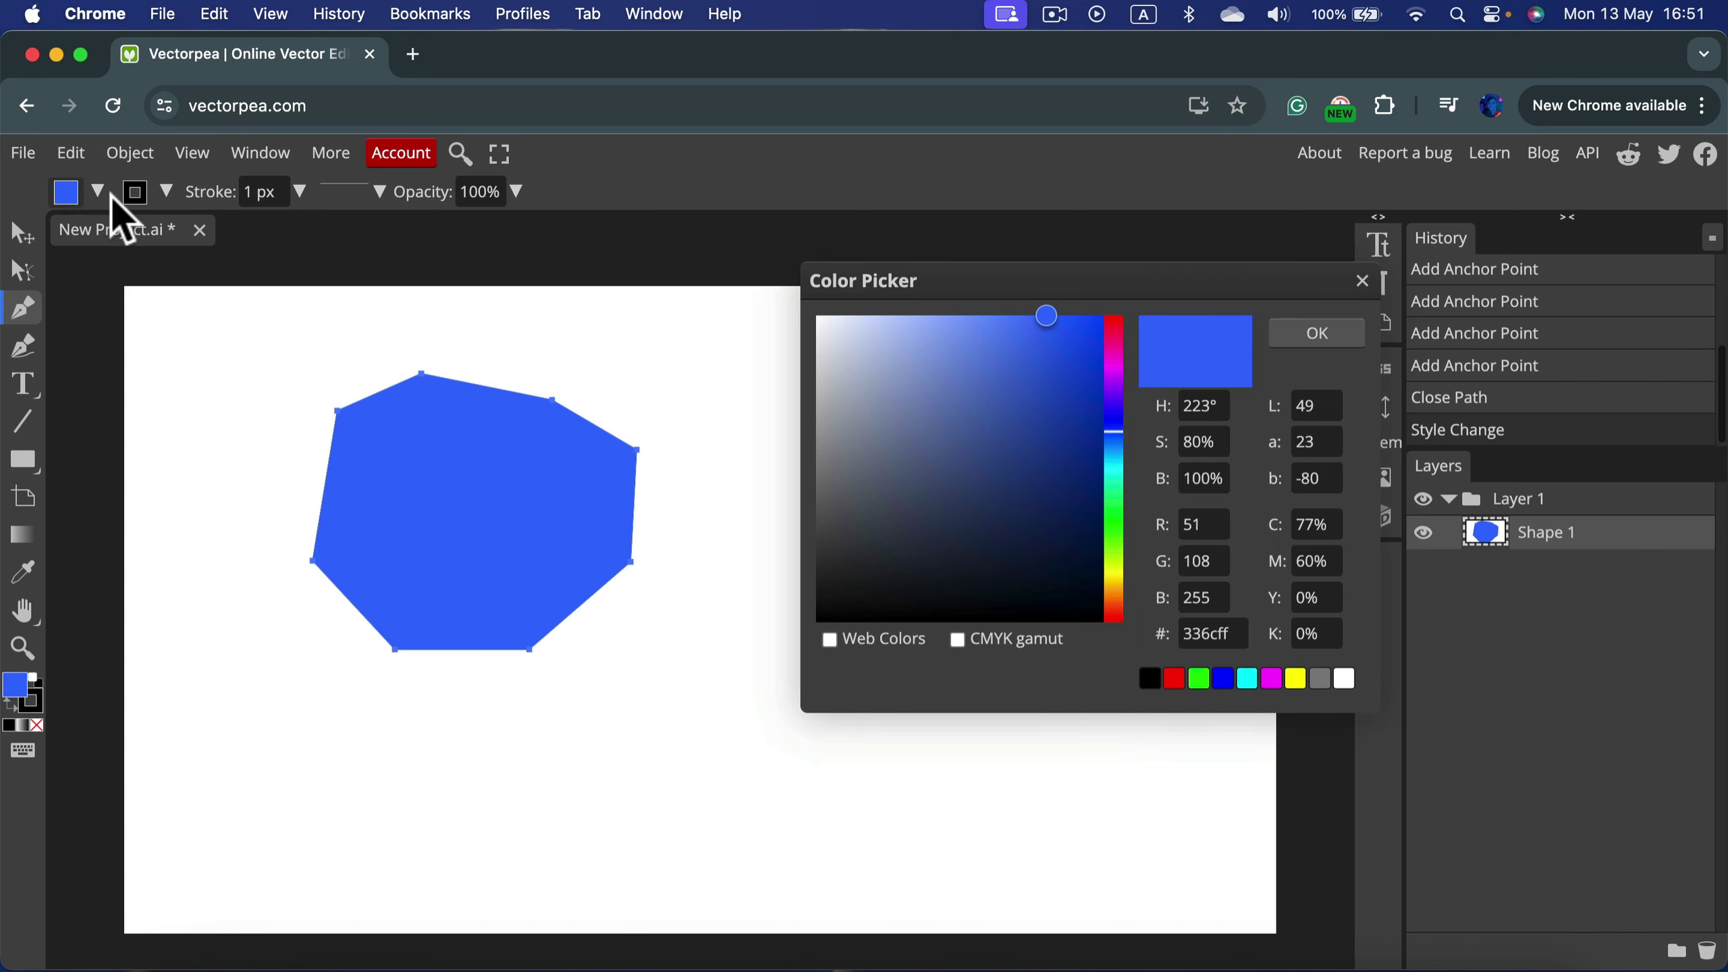
left_click(1114, 586)
left_click(1333, 334)
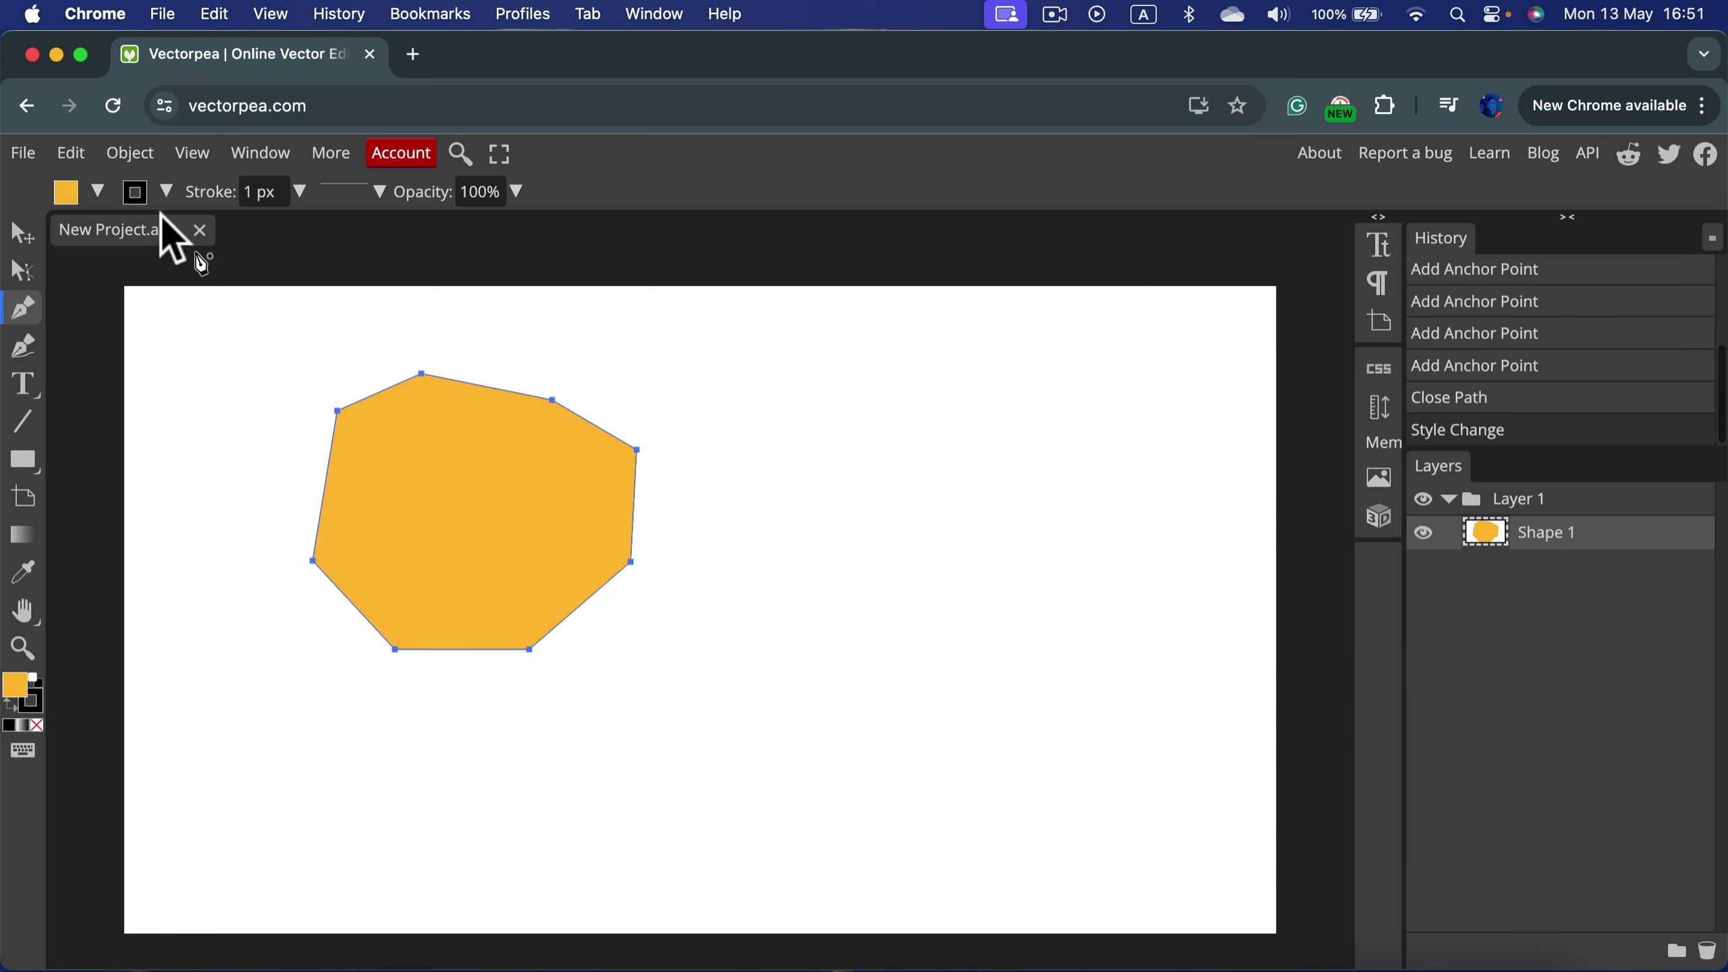
left_click(299, 191)
mouse_move(201, 229)
left_mouse_down()
mouse_move(234, 229)
mouse_move(214, 228)
left_mouse_up()
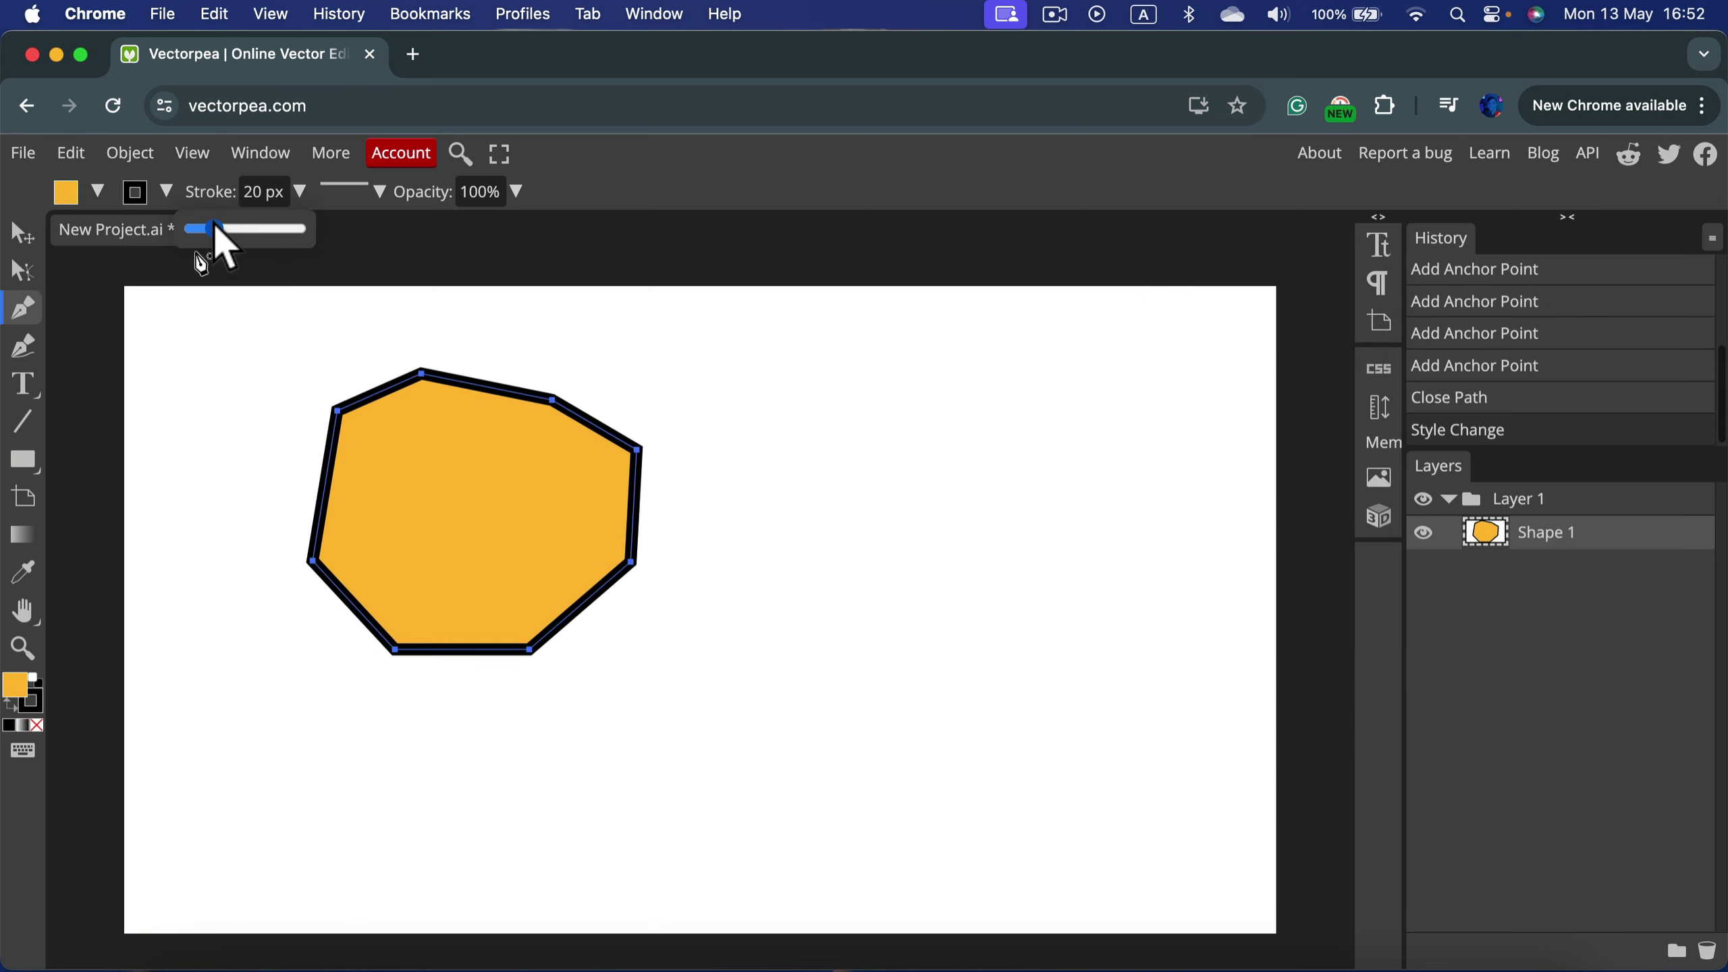
left_click(138, 196)
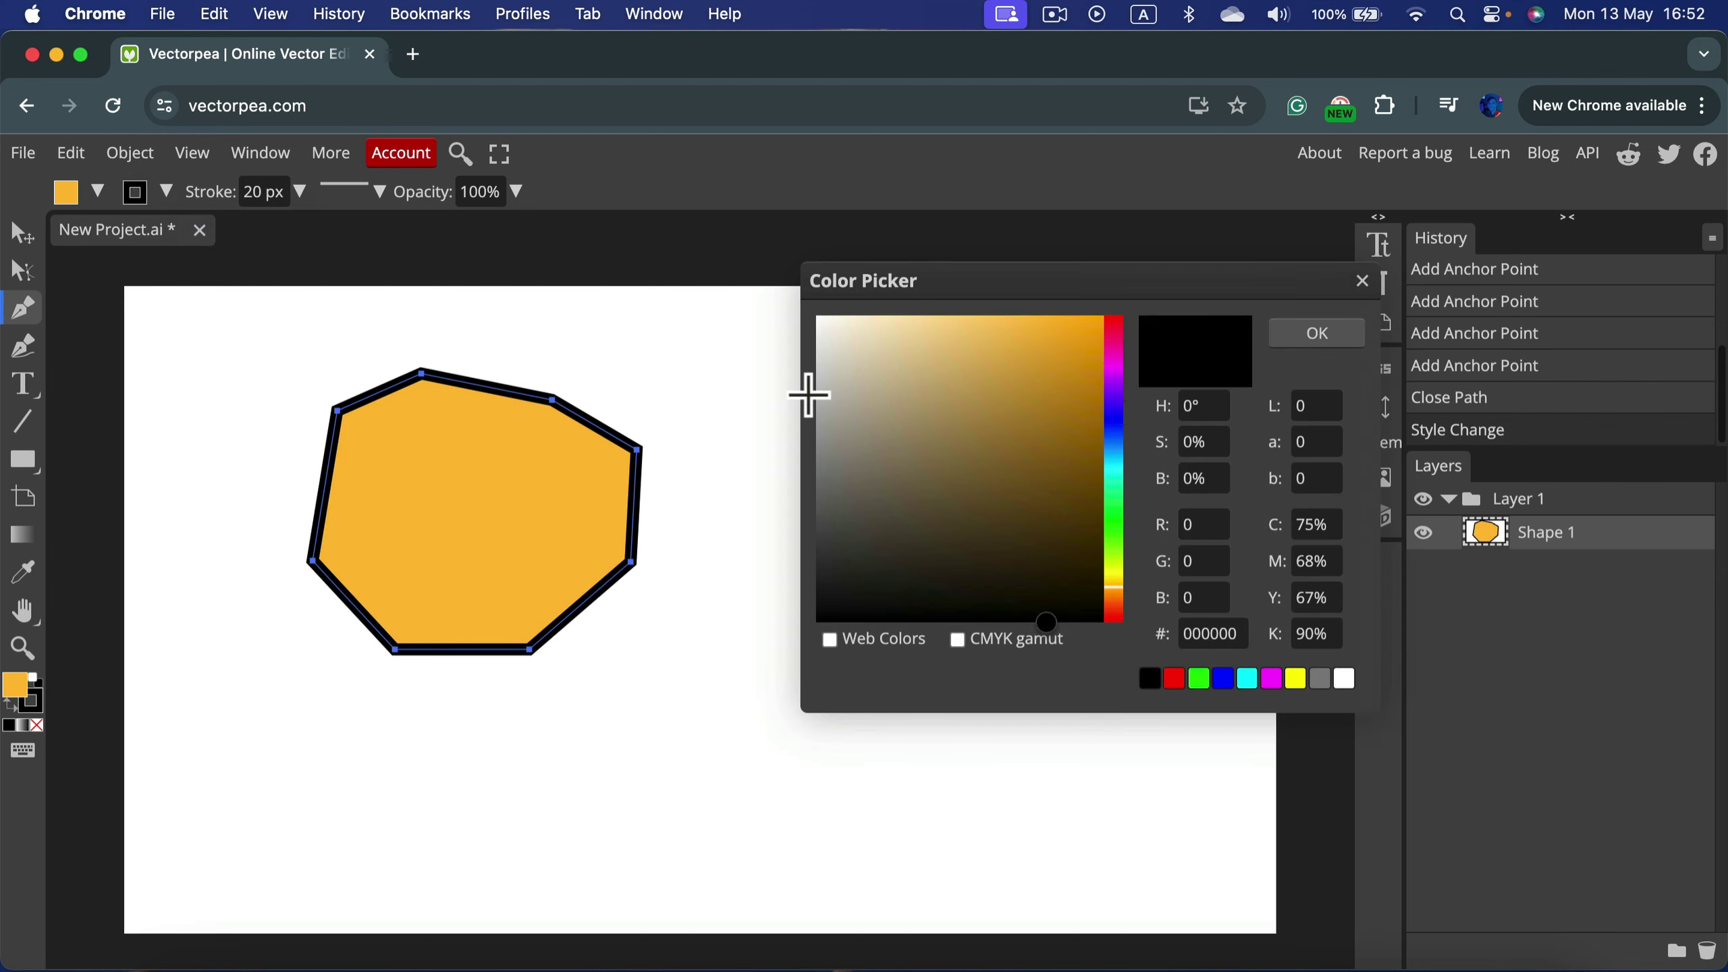
left_click(1362, 281)
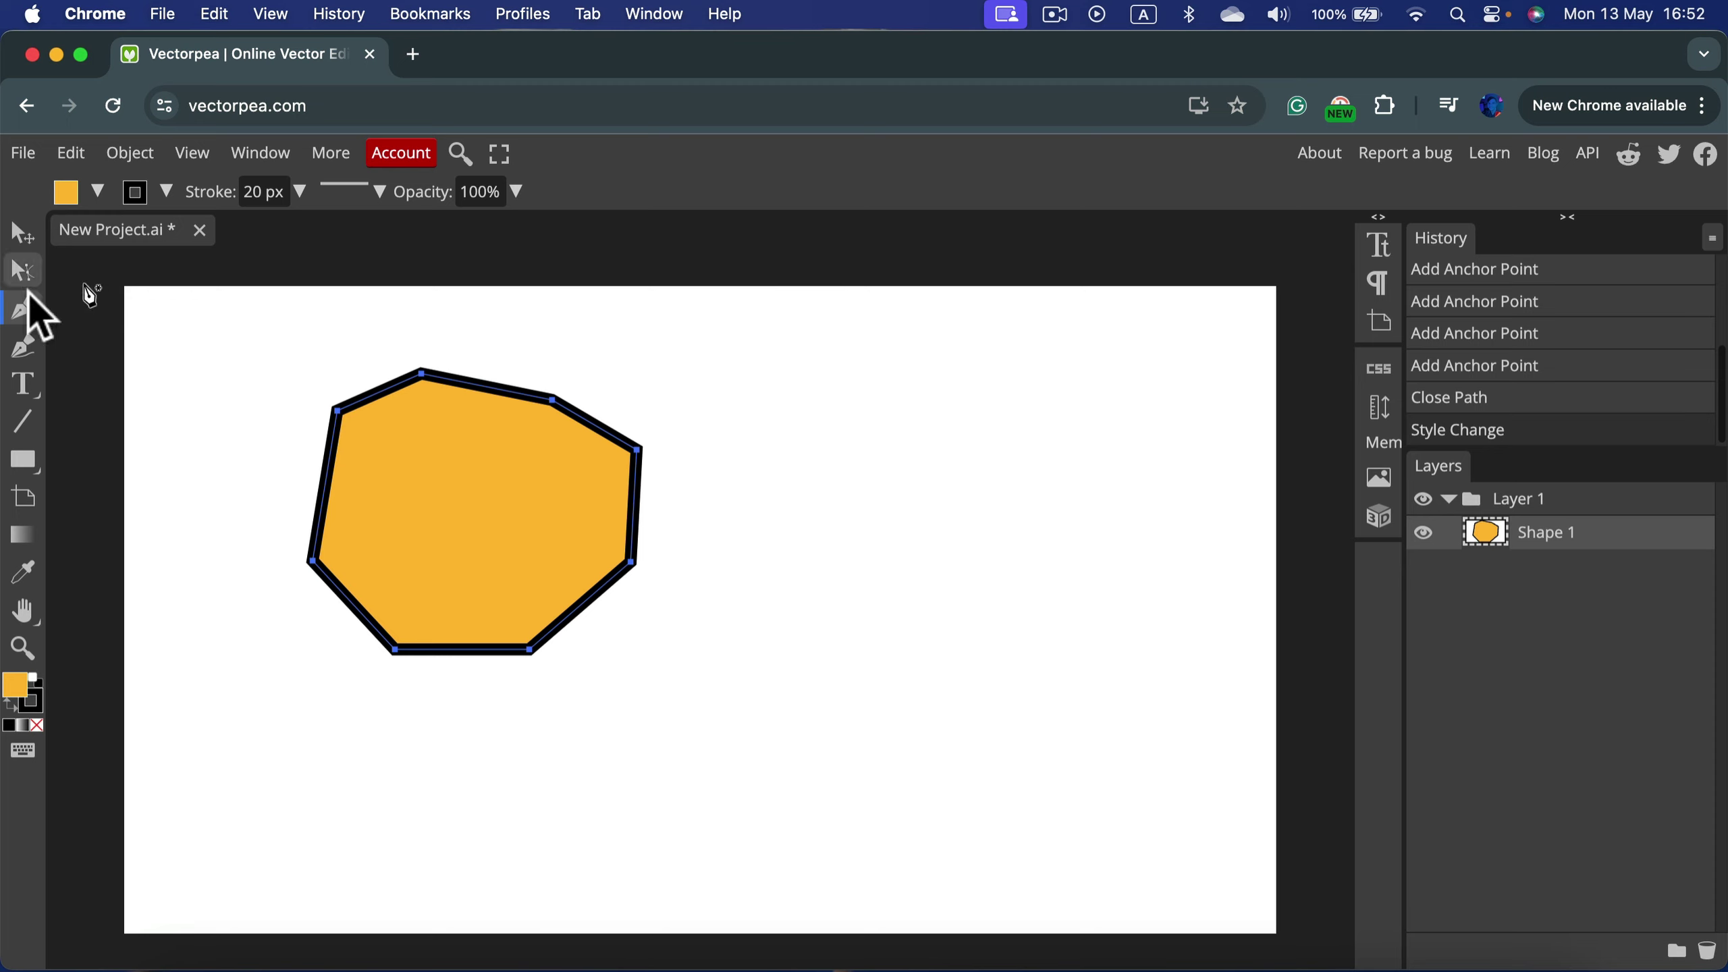
Draw a closed, curved five-anchor shape to the right of the polygon with the Pen tool, pulling out handles for smooth curves
left_click_drag(846, 374, 912, 366)
left_click(1052, 405)
left_click_drag(1054, 408, 1134, 501)
left_click_drag(1081, 575, 1035, 629)
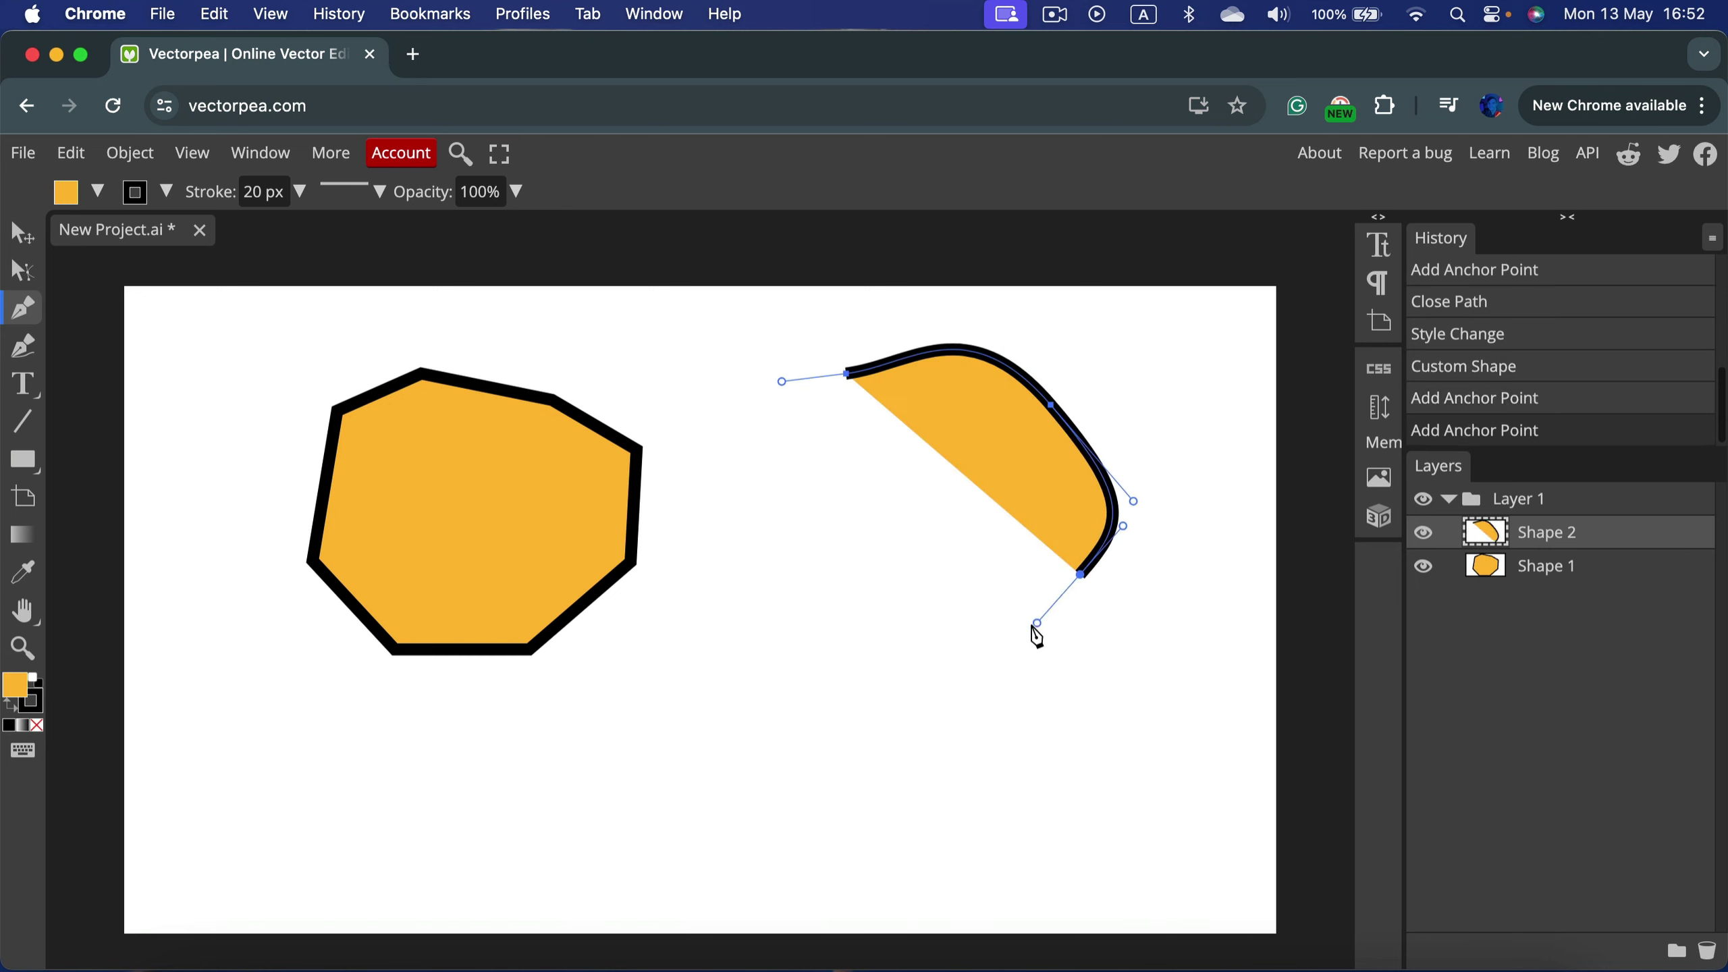
left_click_drag(879, 643, 847, 766)
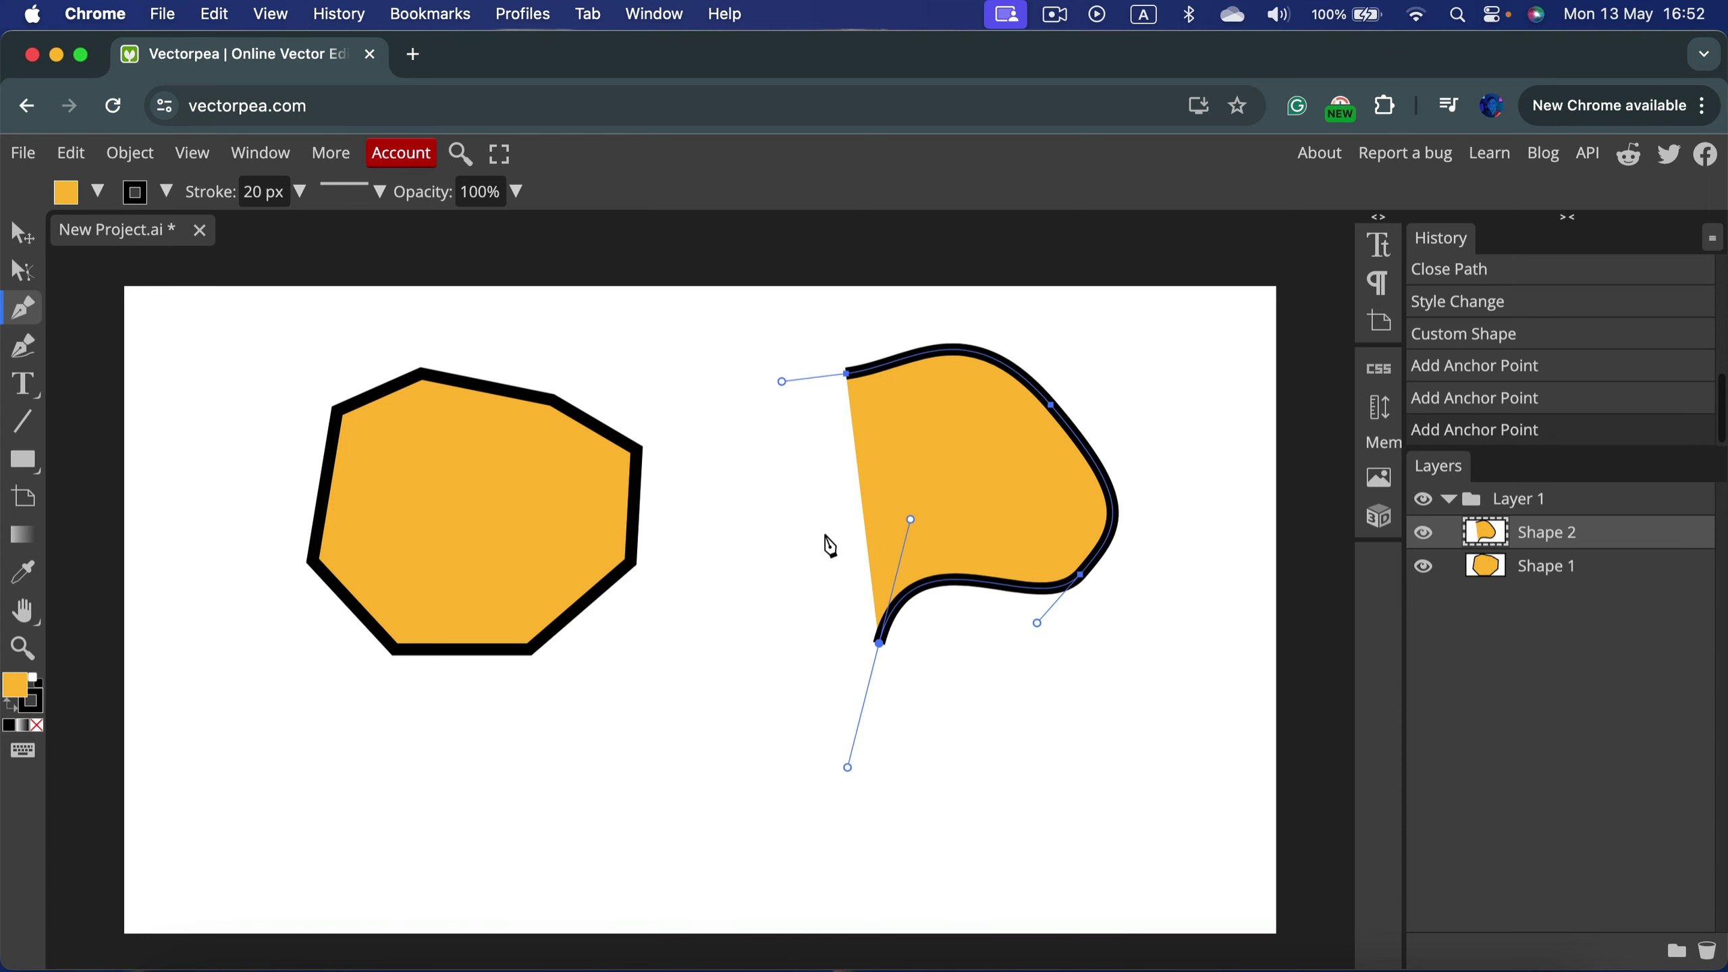
left_click_drag(770, 510, 753, 399)
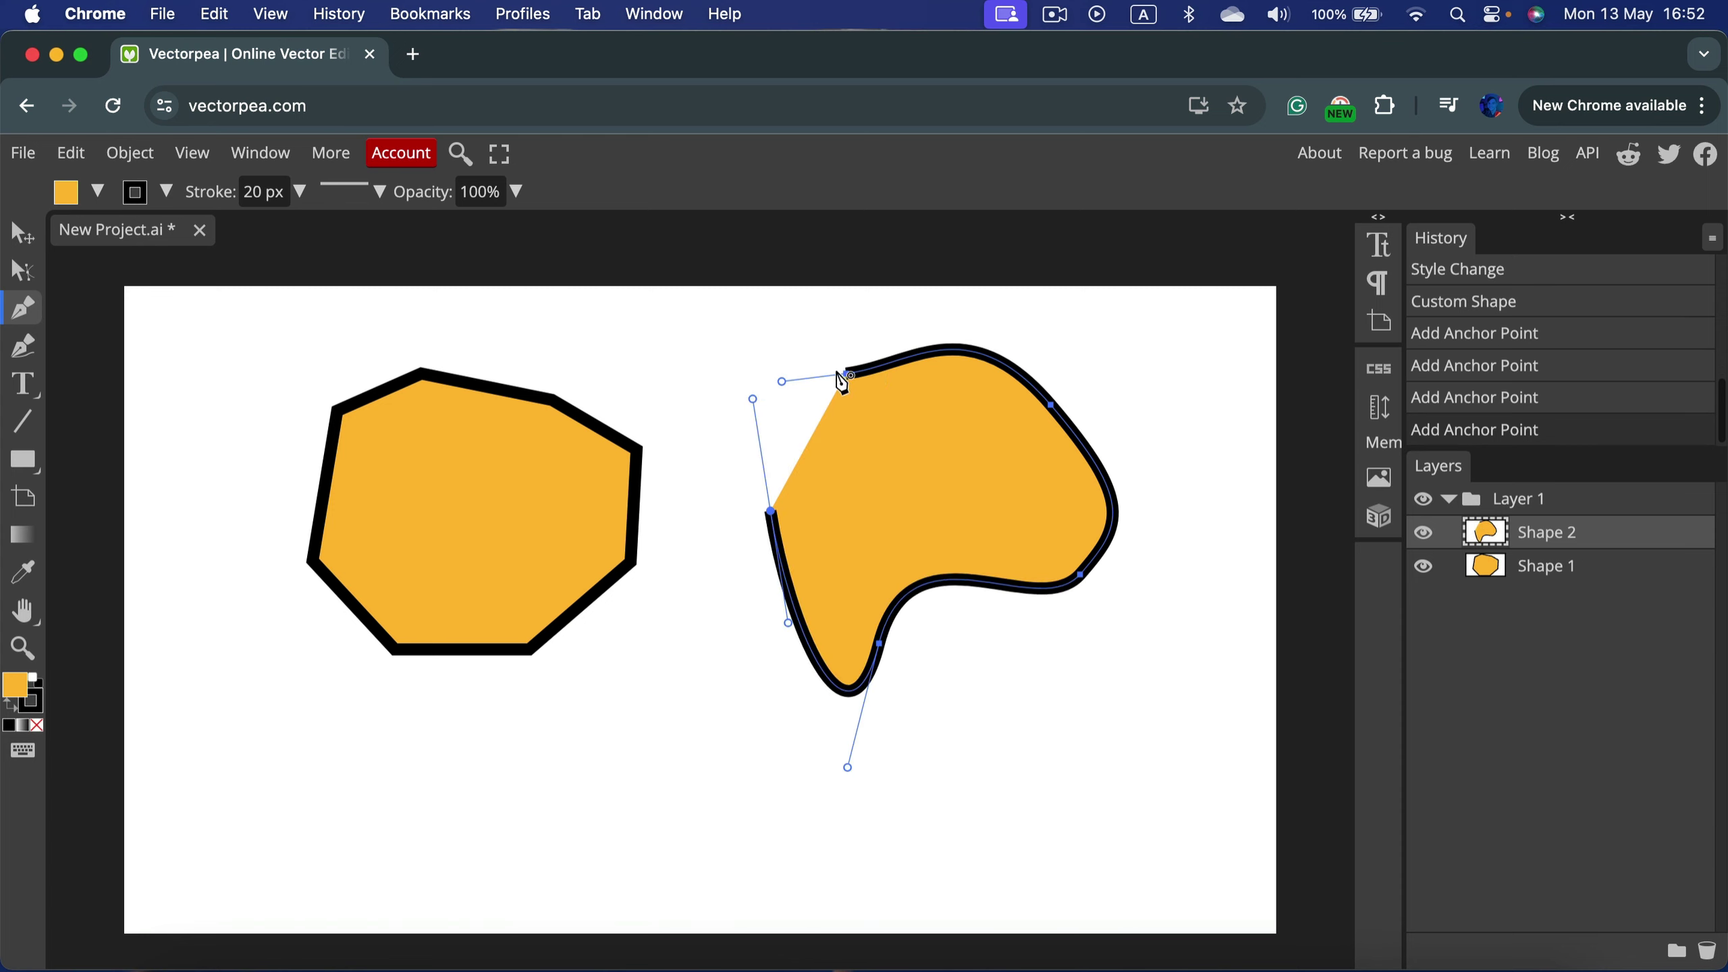
left_click_drag(849, 376, 939, 335)
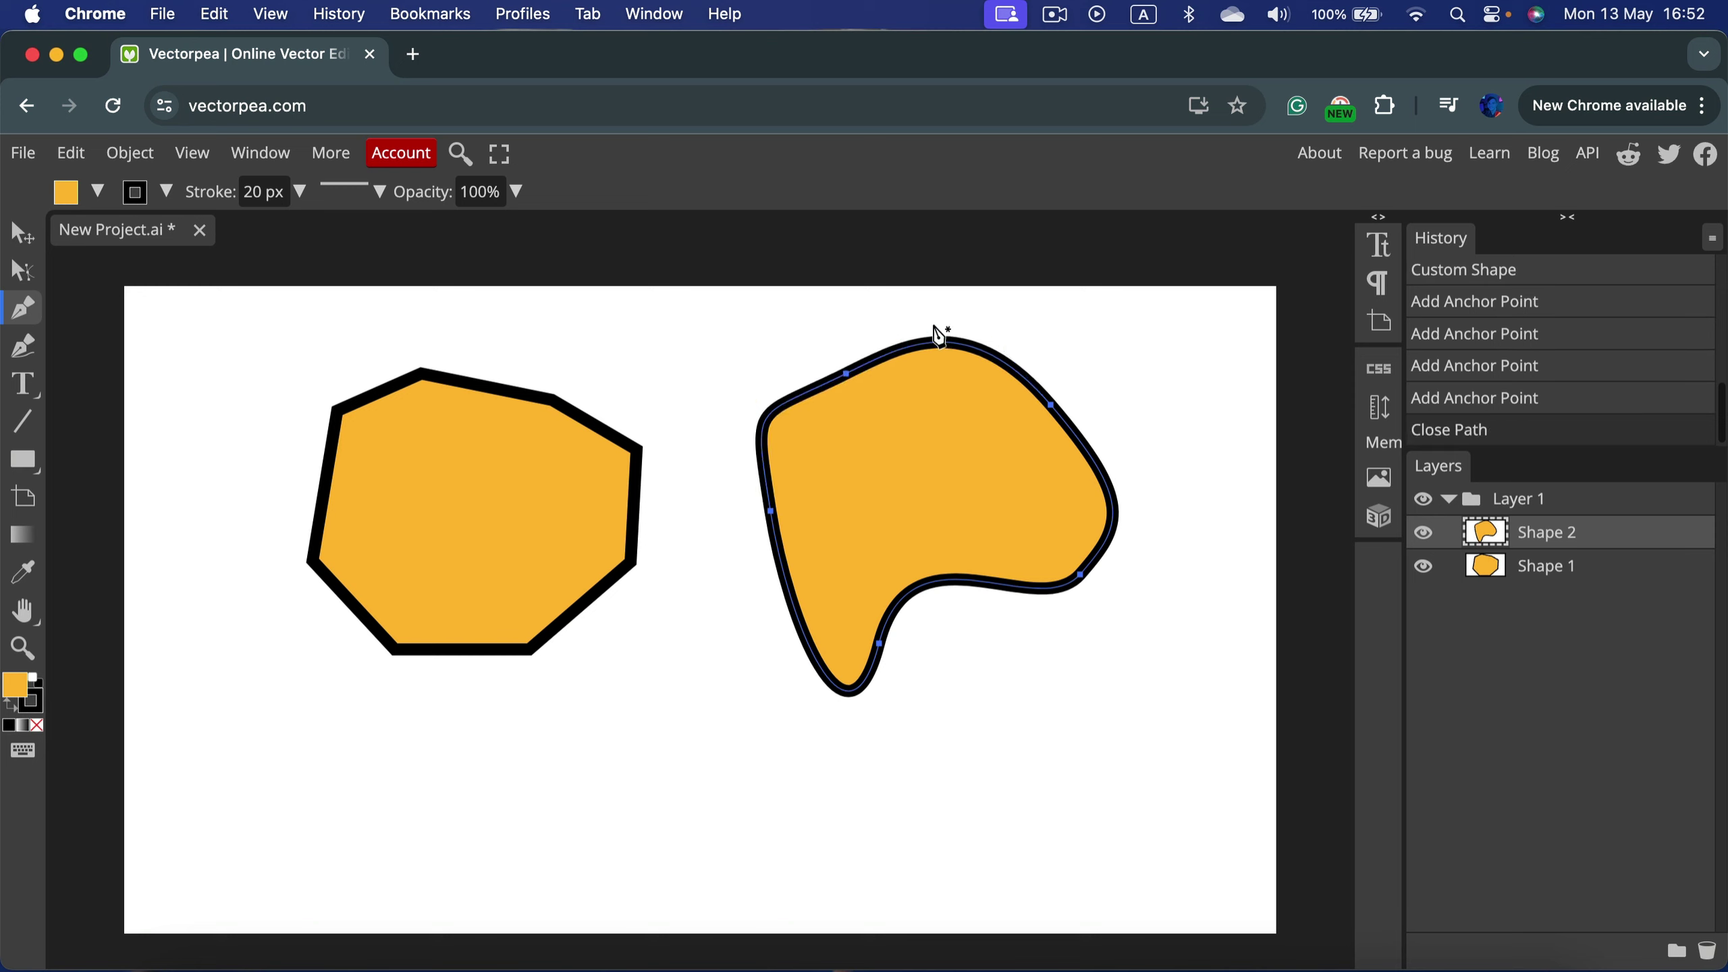
Move the curved shape's top anchor slightly up and right with direct selection, and delete its left anchor
left_click(27, 275)
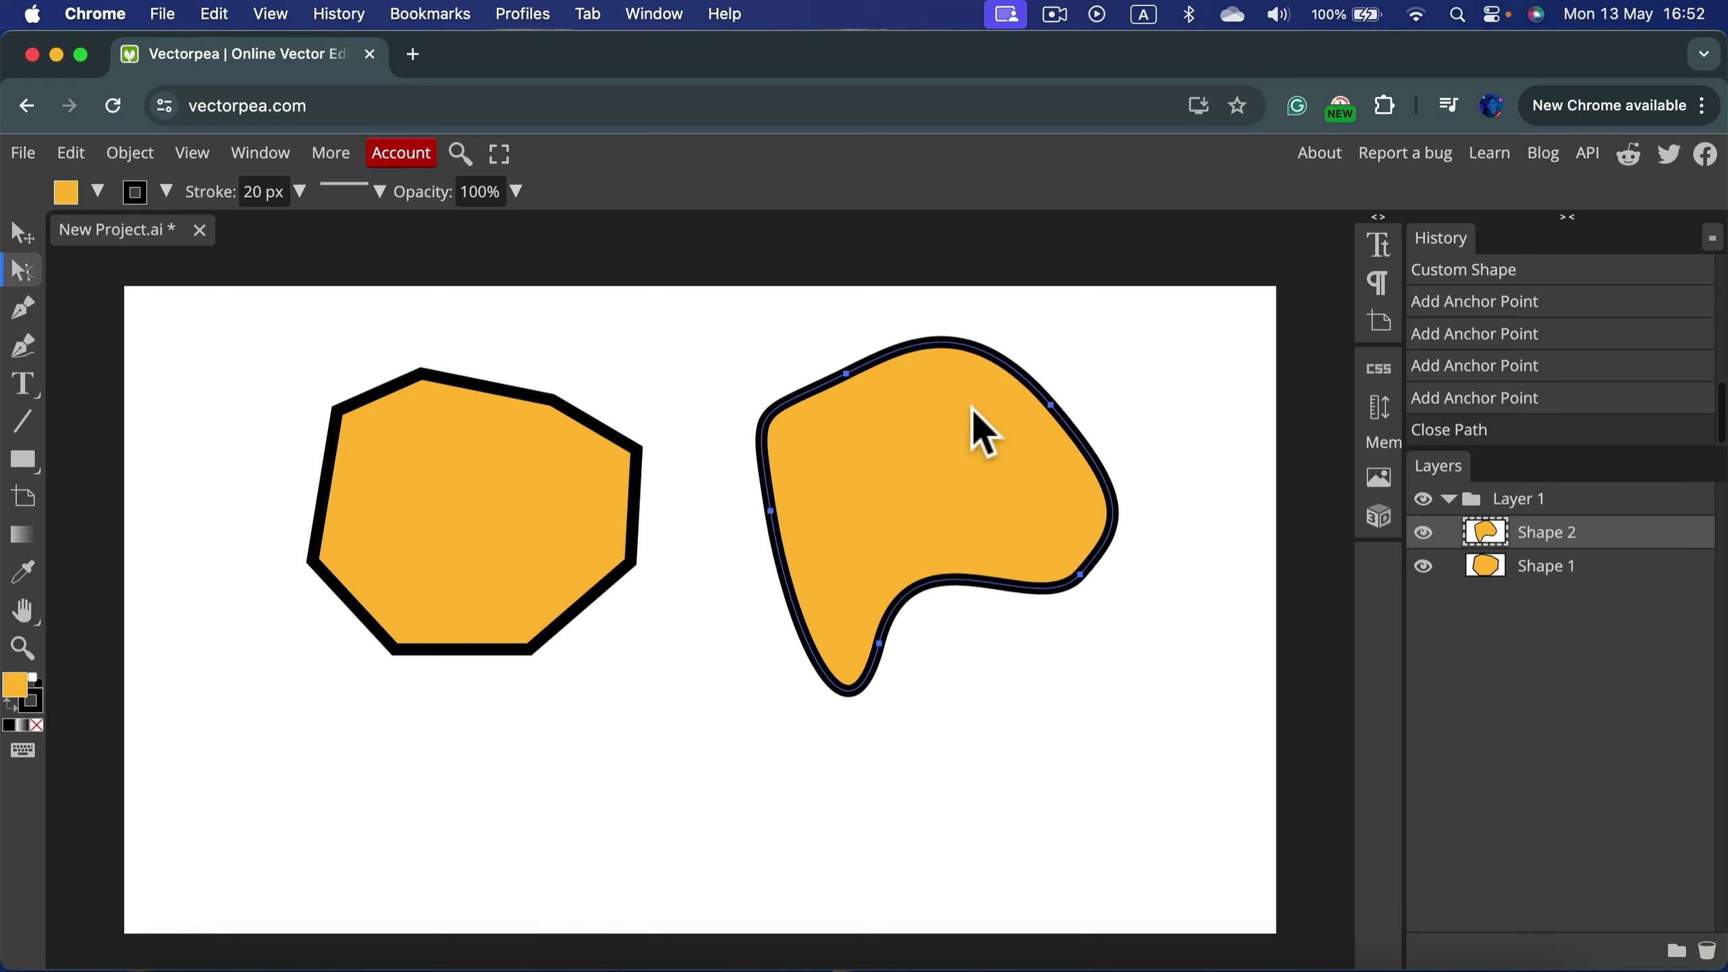
mouse_move(843, 368)
left_mouse_down()
mouse_move(942, 475)
mouse_move(858, 355)
left_mouse_up()
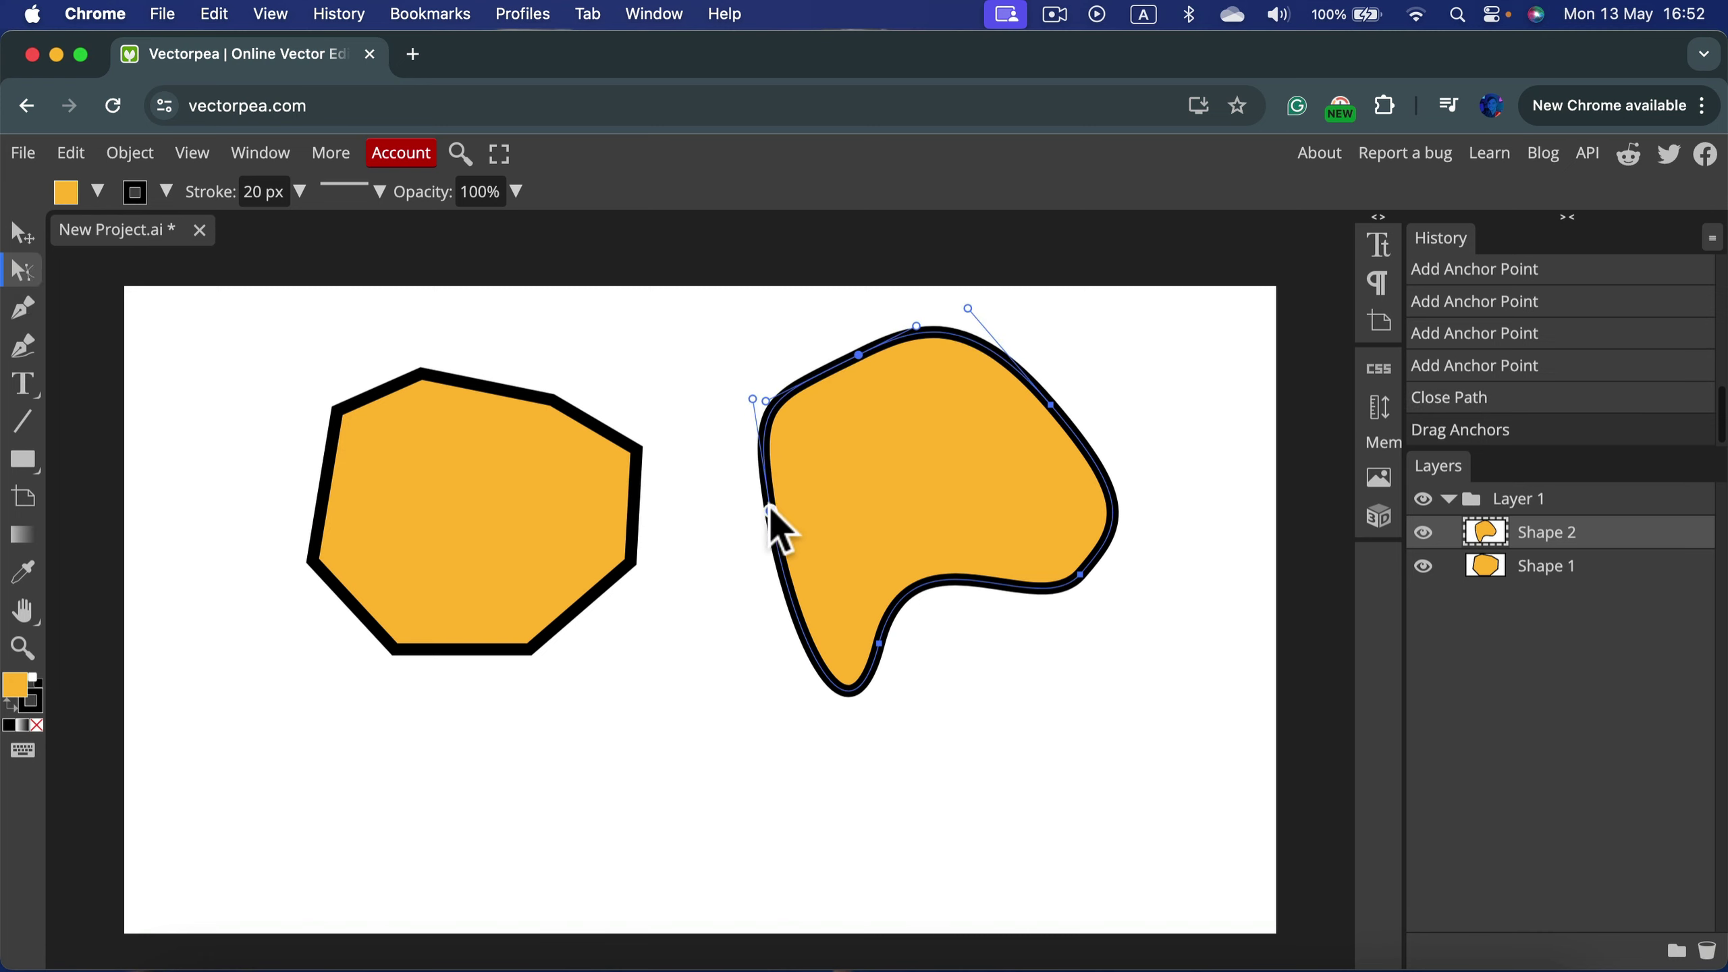
mouse_move(760, 413)
left_mouse_down()
mouse_move(647, 527)
mouse_move(663, 664)
mouse_move(801, 364)
mouse_move(769, 390)
mouse_move(784, 396)
left_mouse_up()
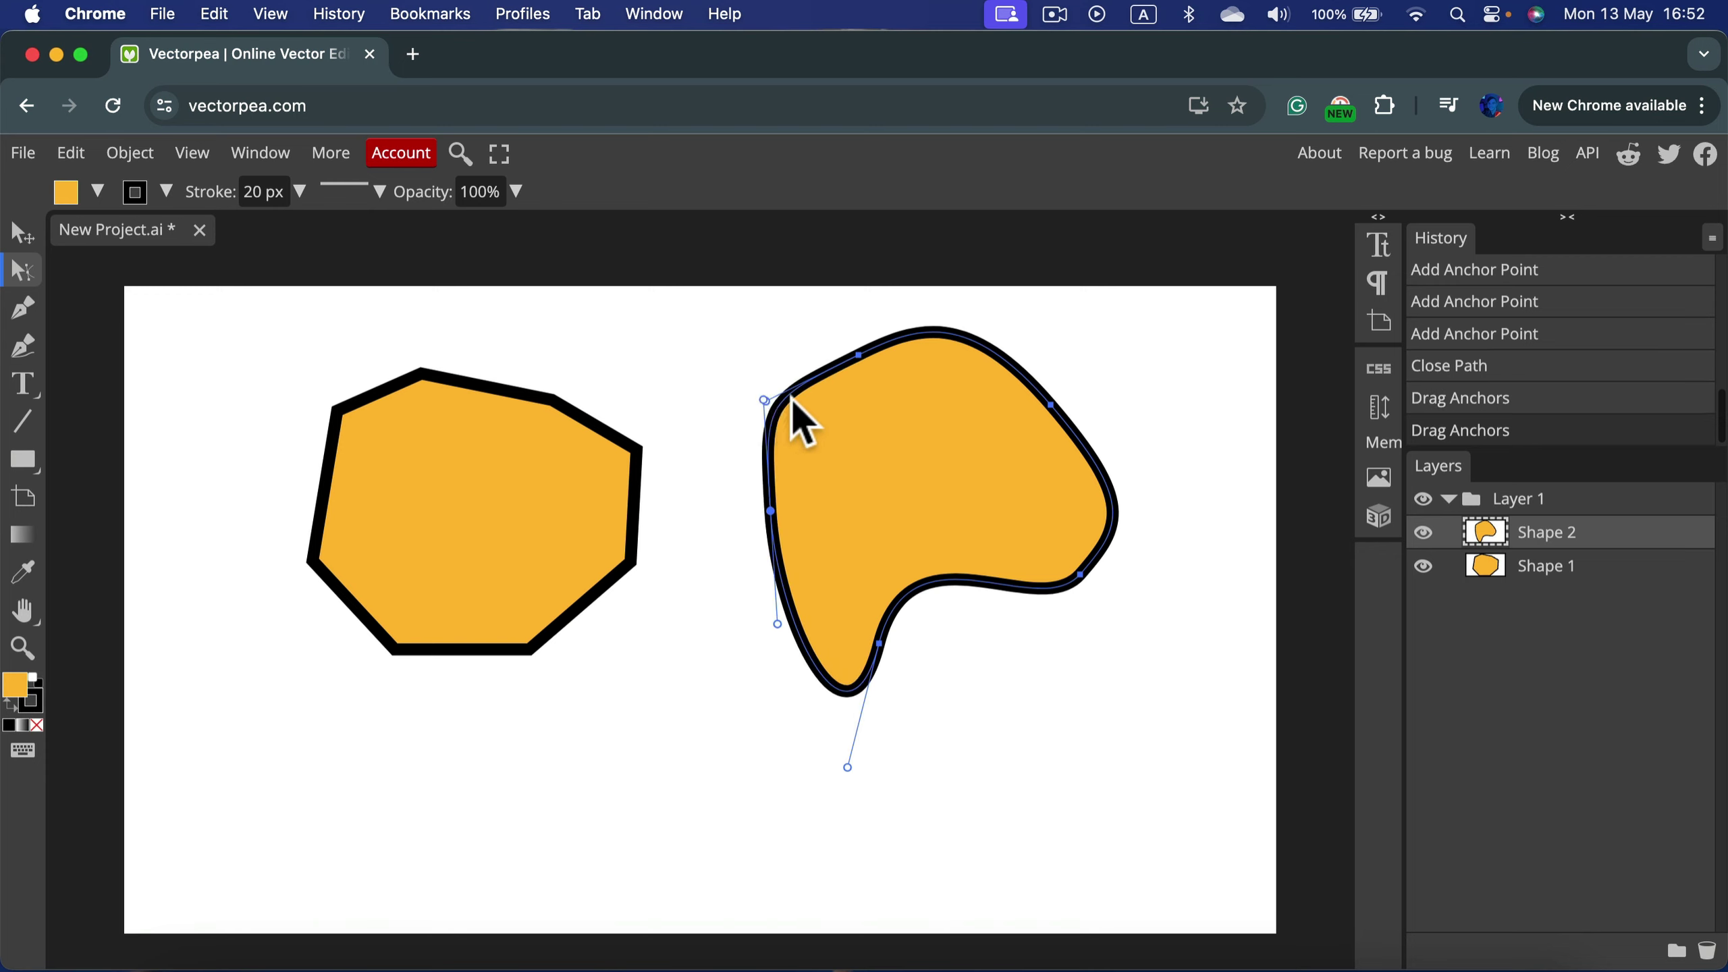
key("Delete")
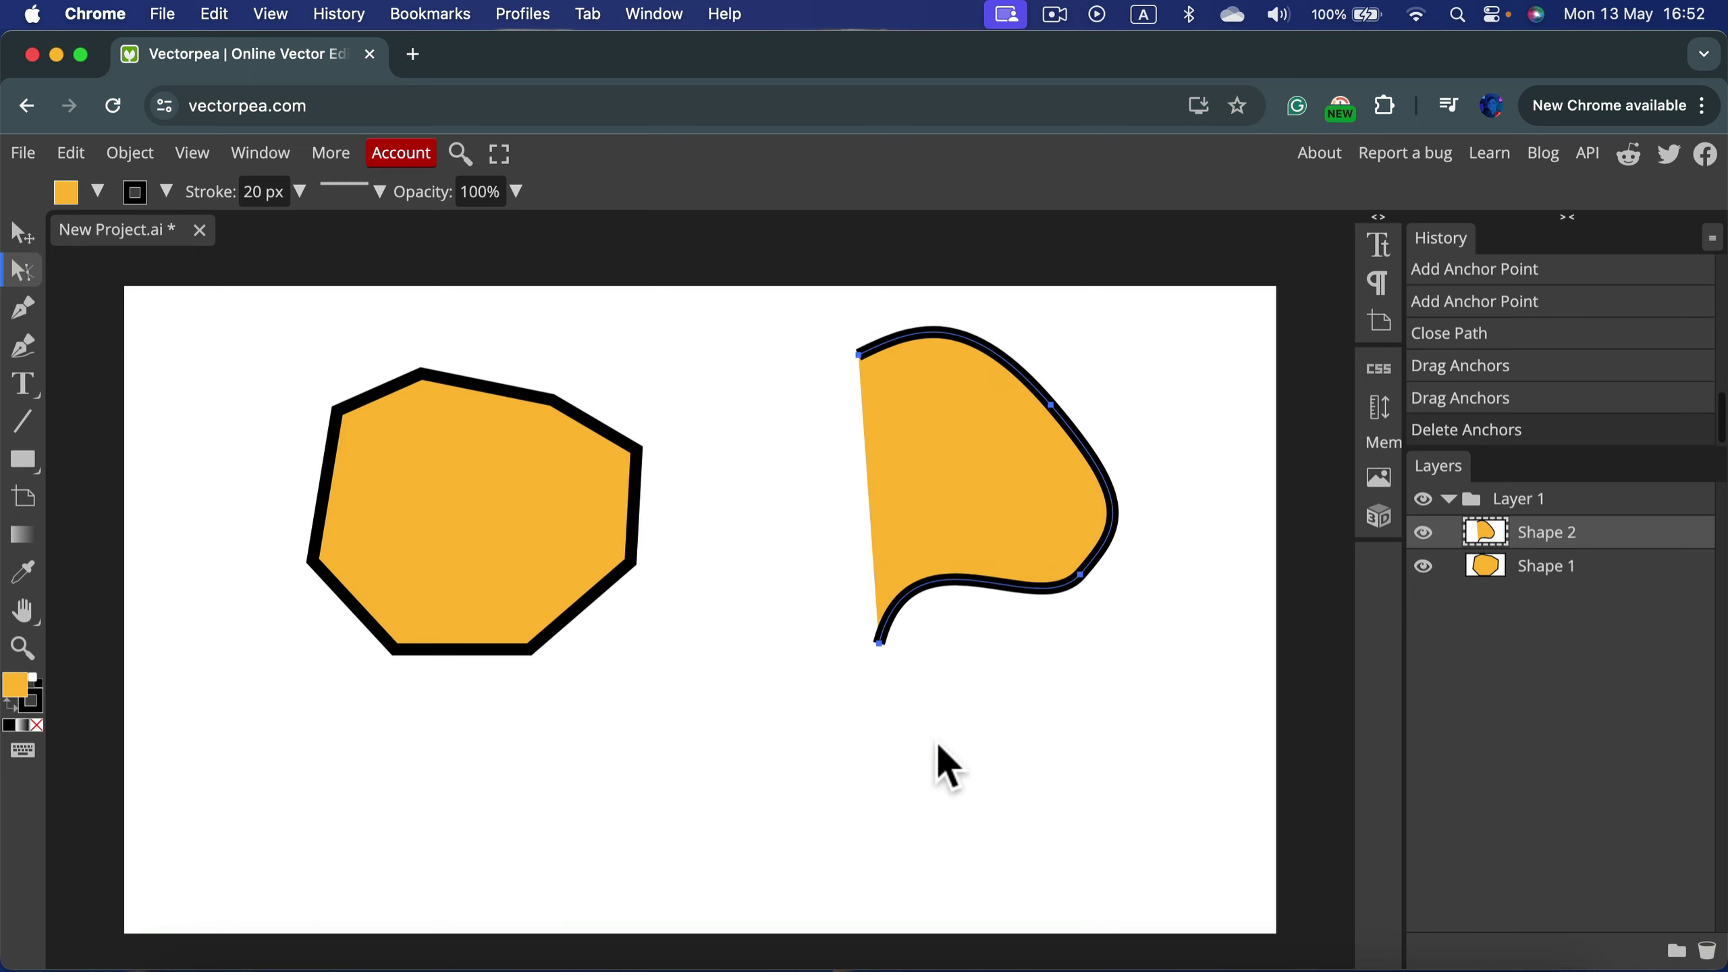
Reshape the open curved path by moving its lower endpoint right and down, its upper endpoint down and left, and its upper-right anchor left
left_click_drag(878, 642, 1039, 716)
left_click(859, 357)
left_click_drag(854, 361, 745, 564)
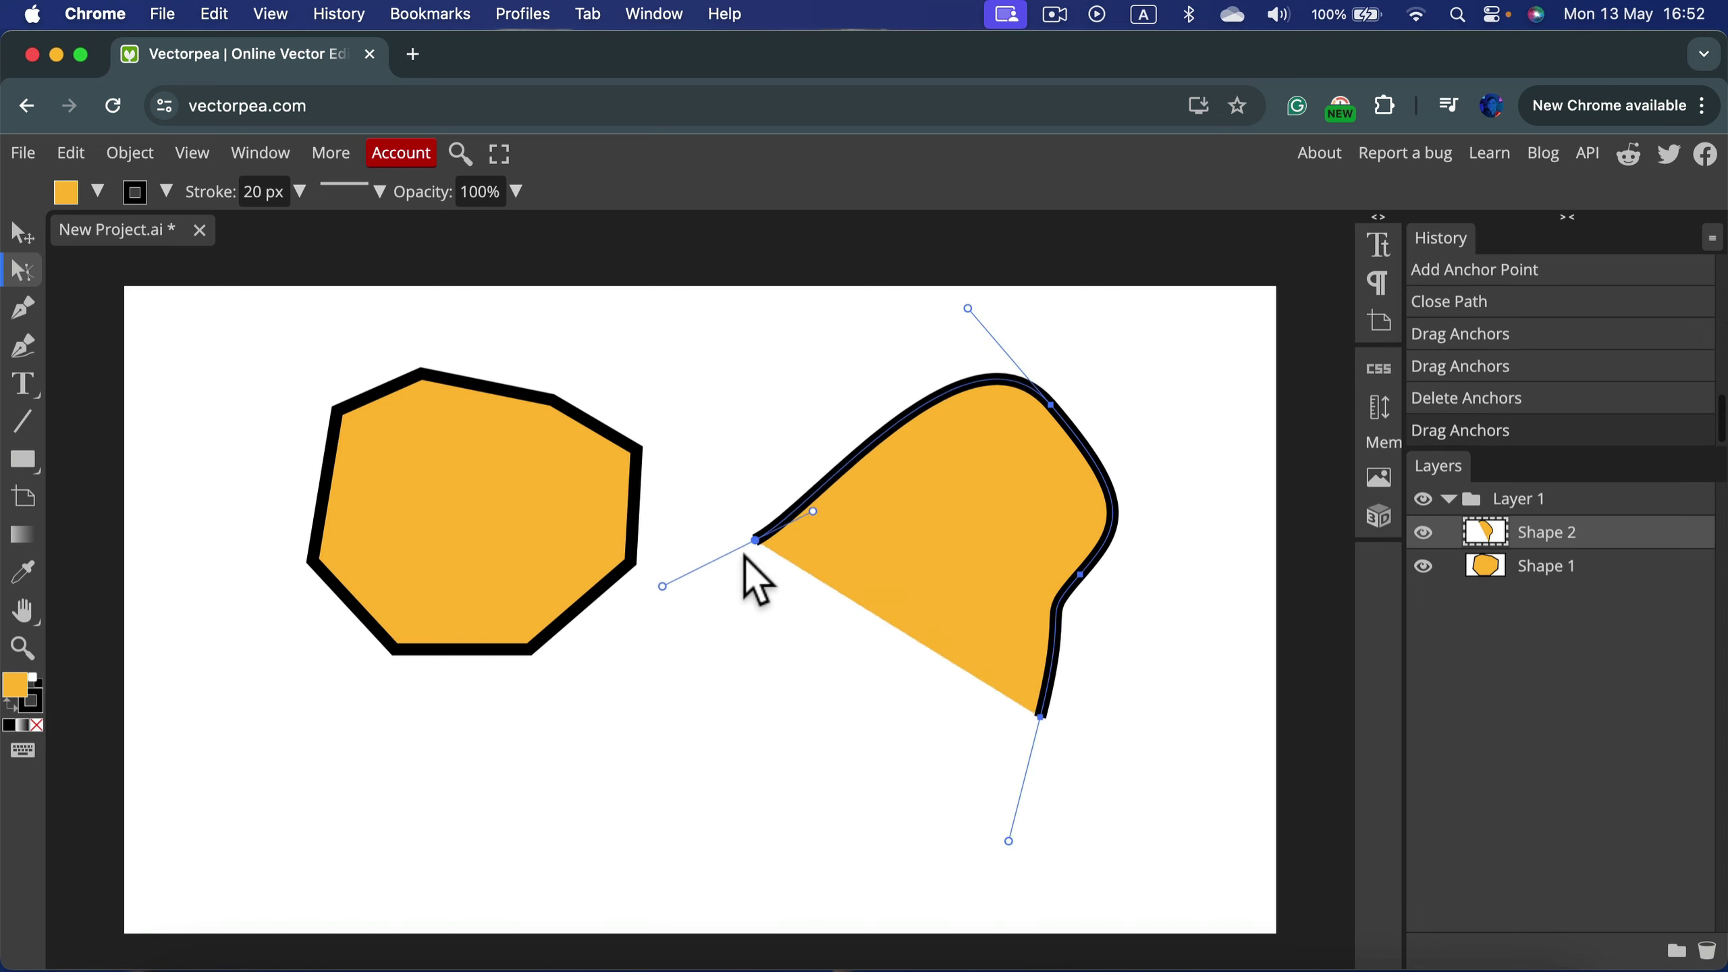
left_click(1039, 400)
left_click_drag(1039, 400, 929, 406)
left_click(1040, 716)
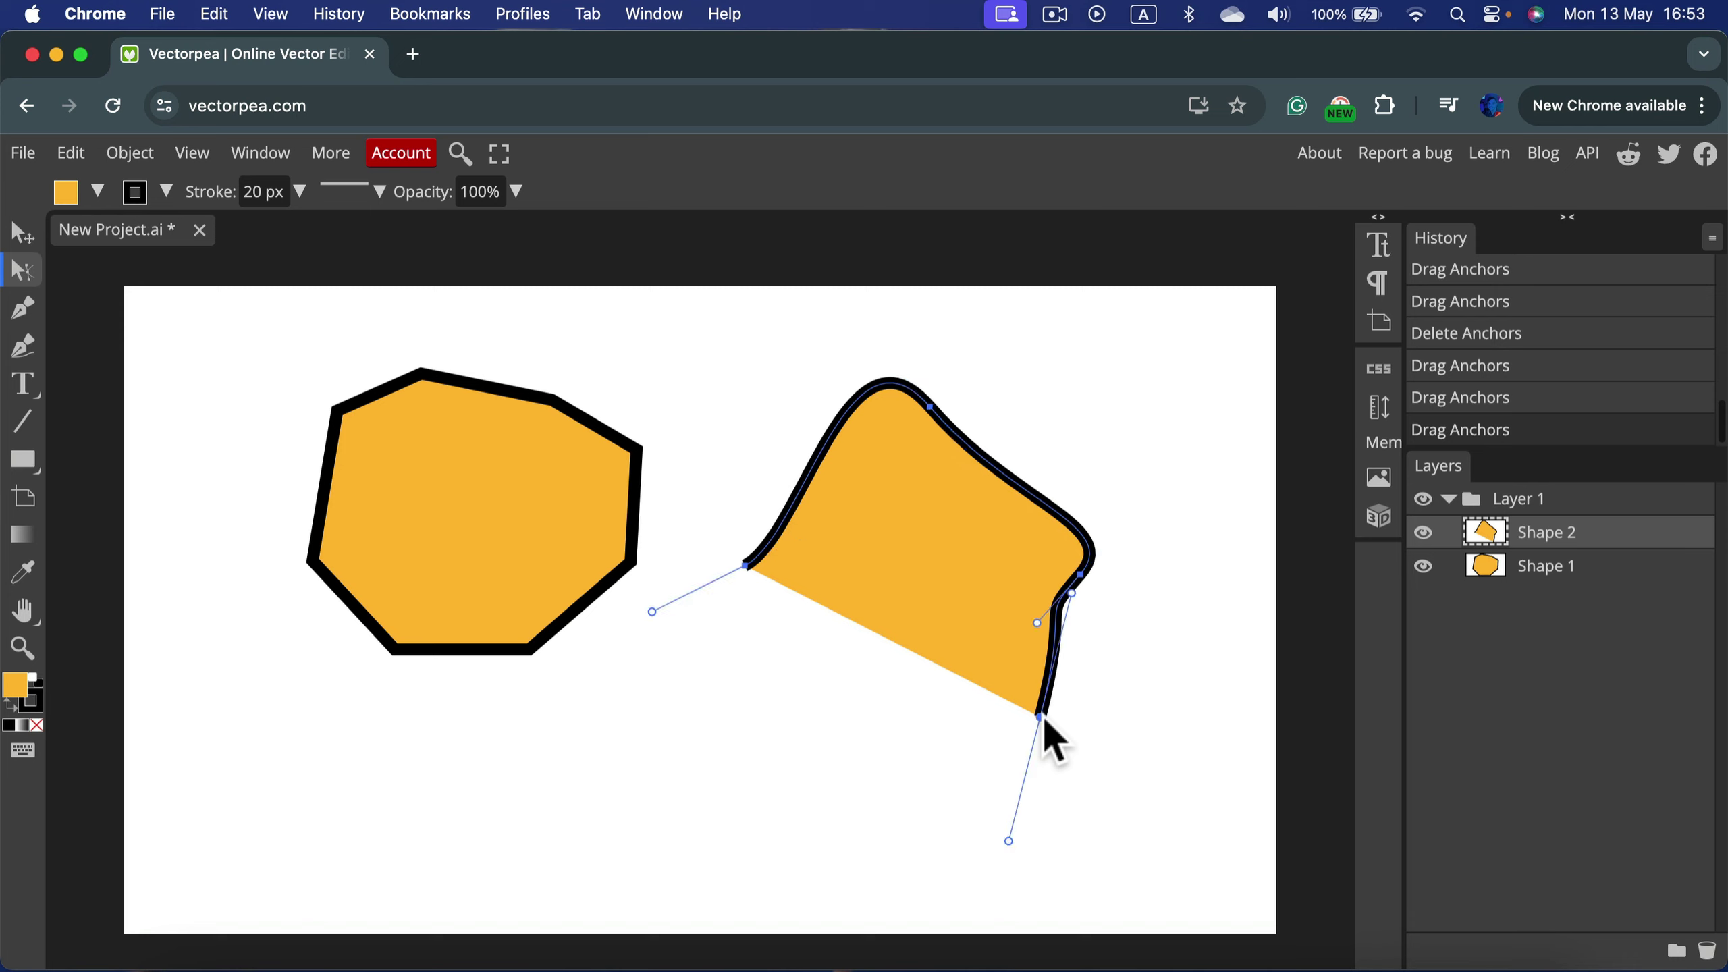
Close the open curved path with a curved segment between its two endpoints using the Pen tool, and deselect it
left_click(22, 310)
left_click_drag(746, 566, 701, 494)
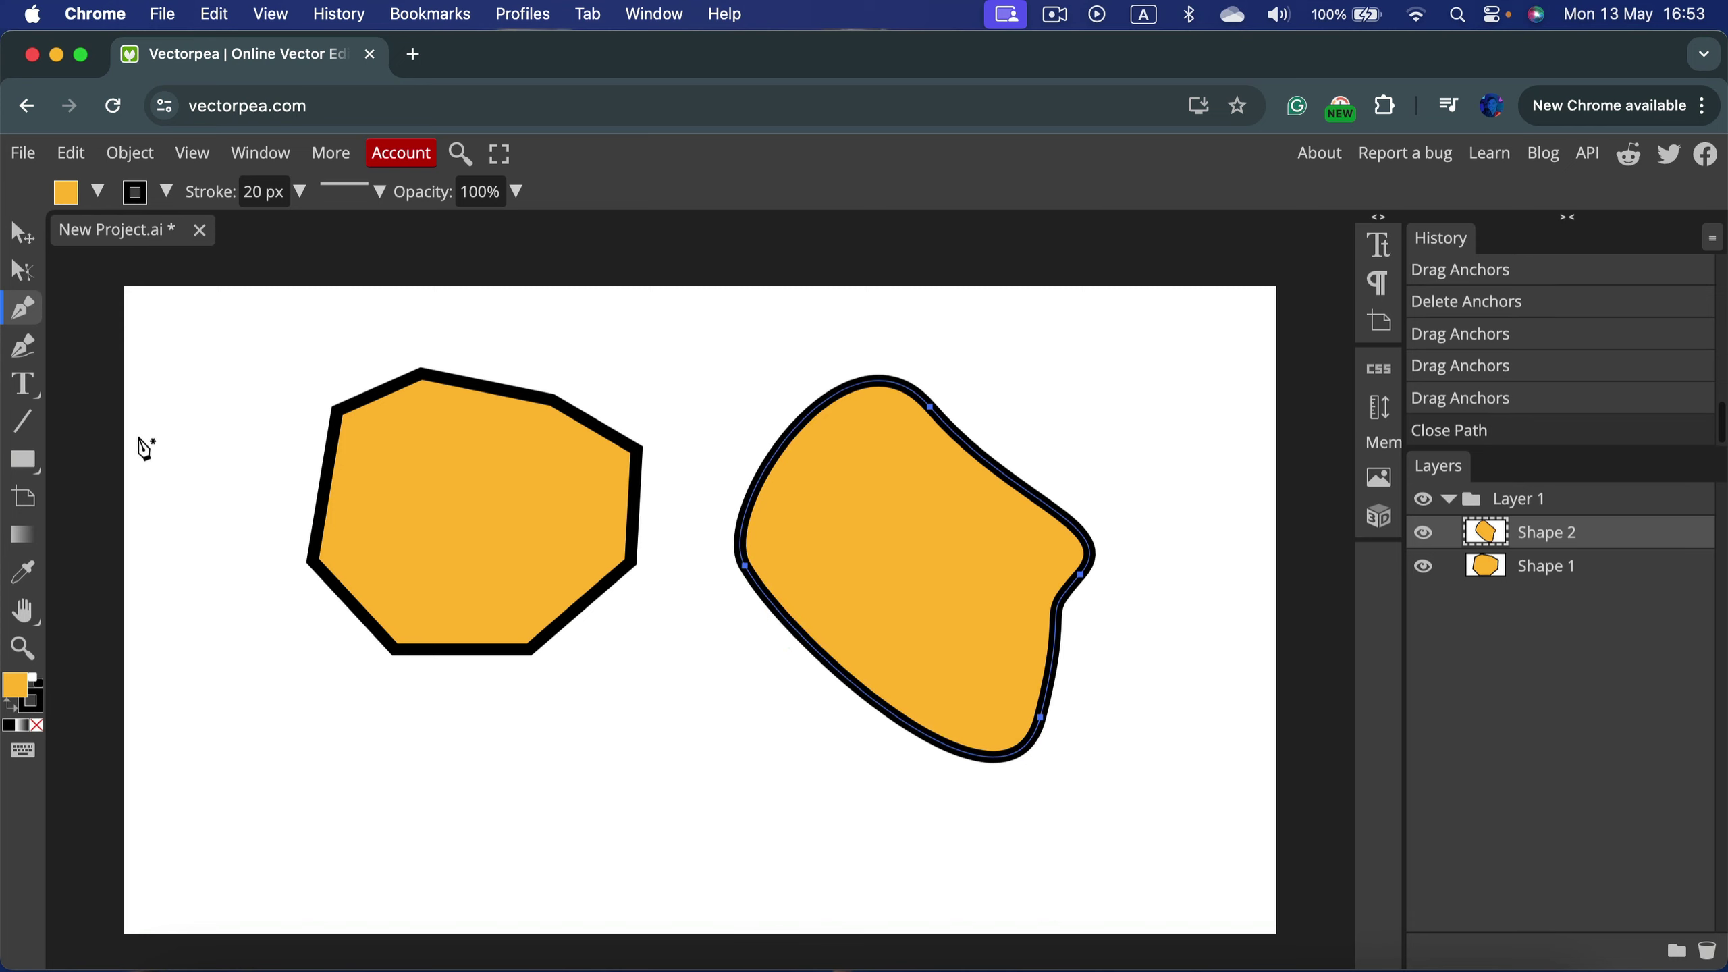
left_click(27, 231)
left_click(232, 374)
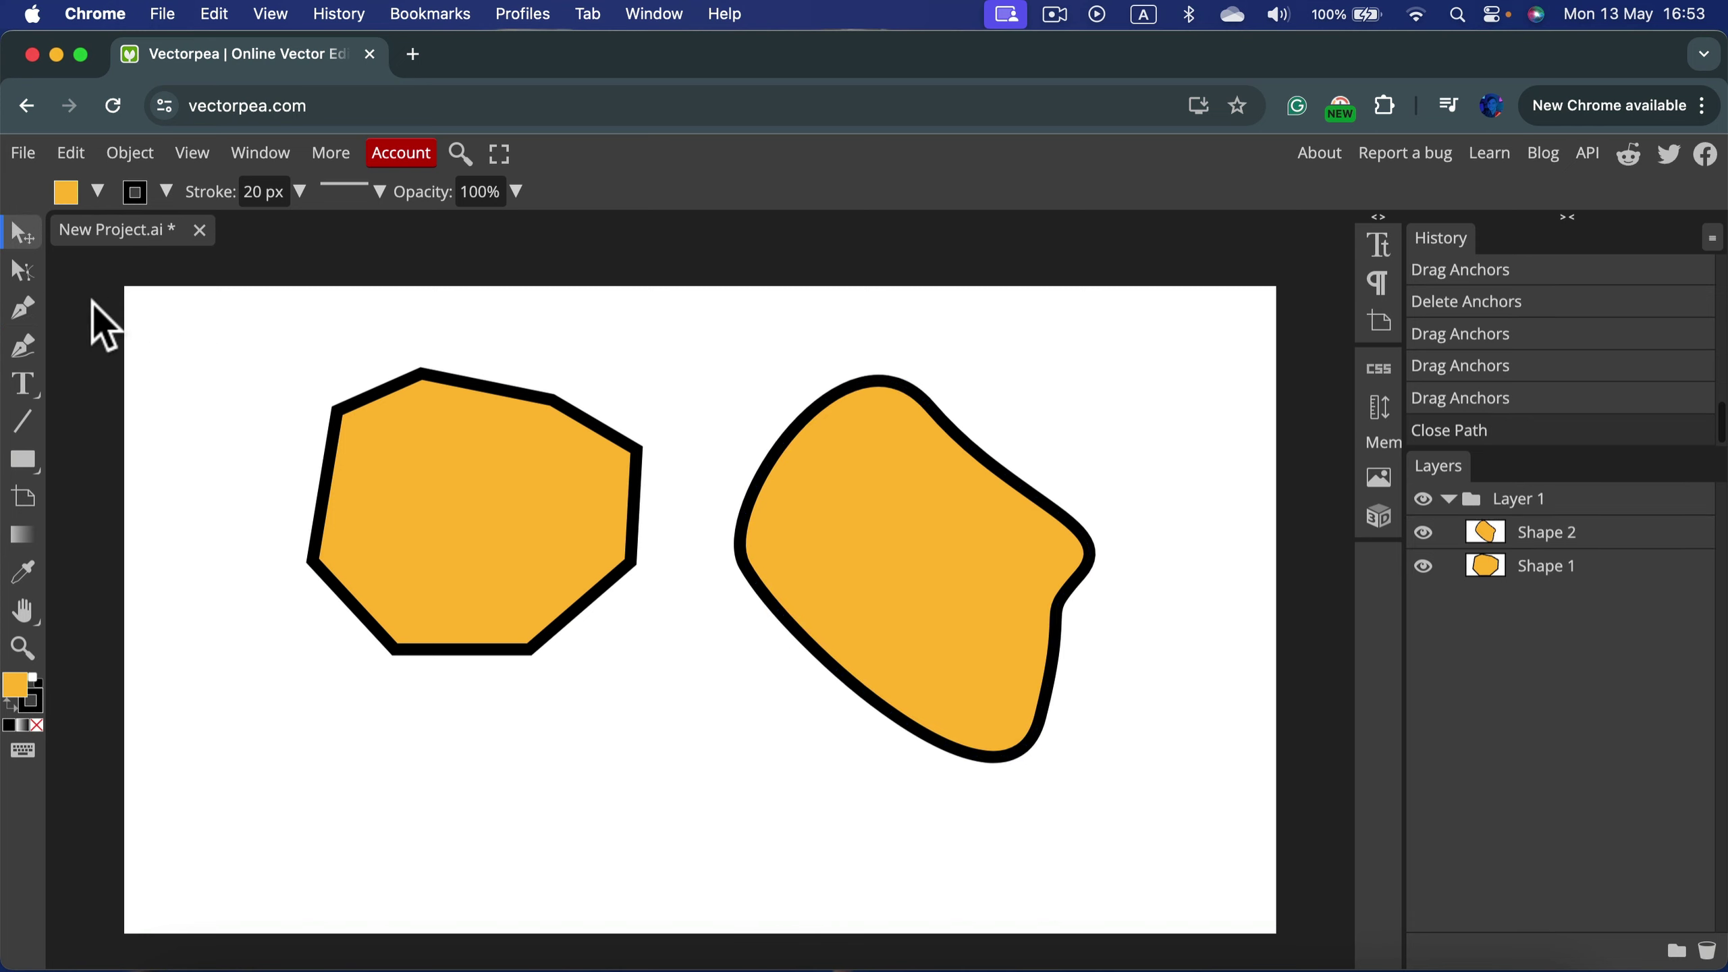
Draw an open zigzag line with six anchor points below the two shapes using the Pen tool
left_click(24, 310)
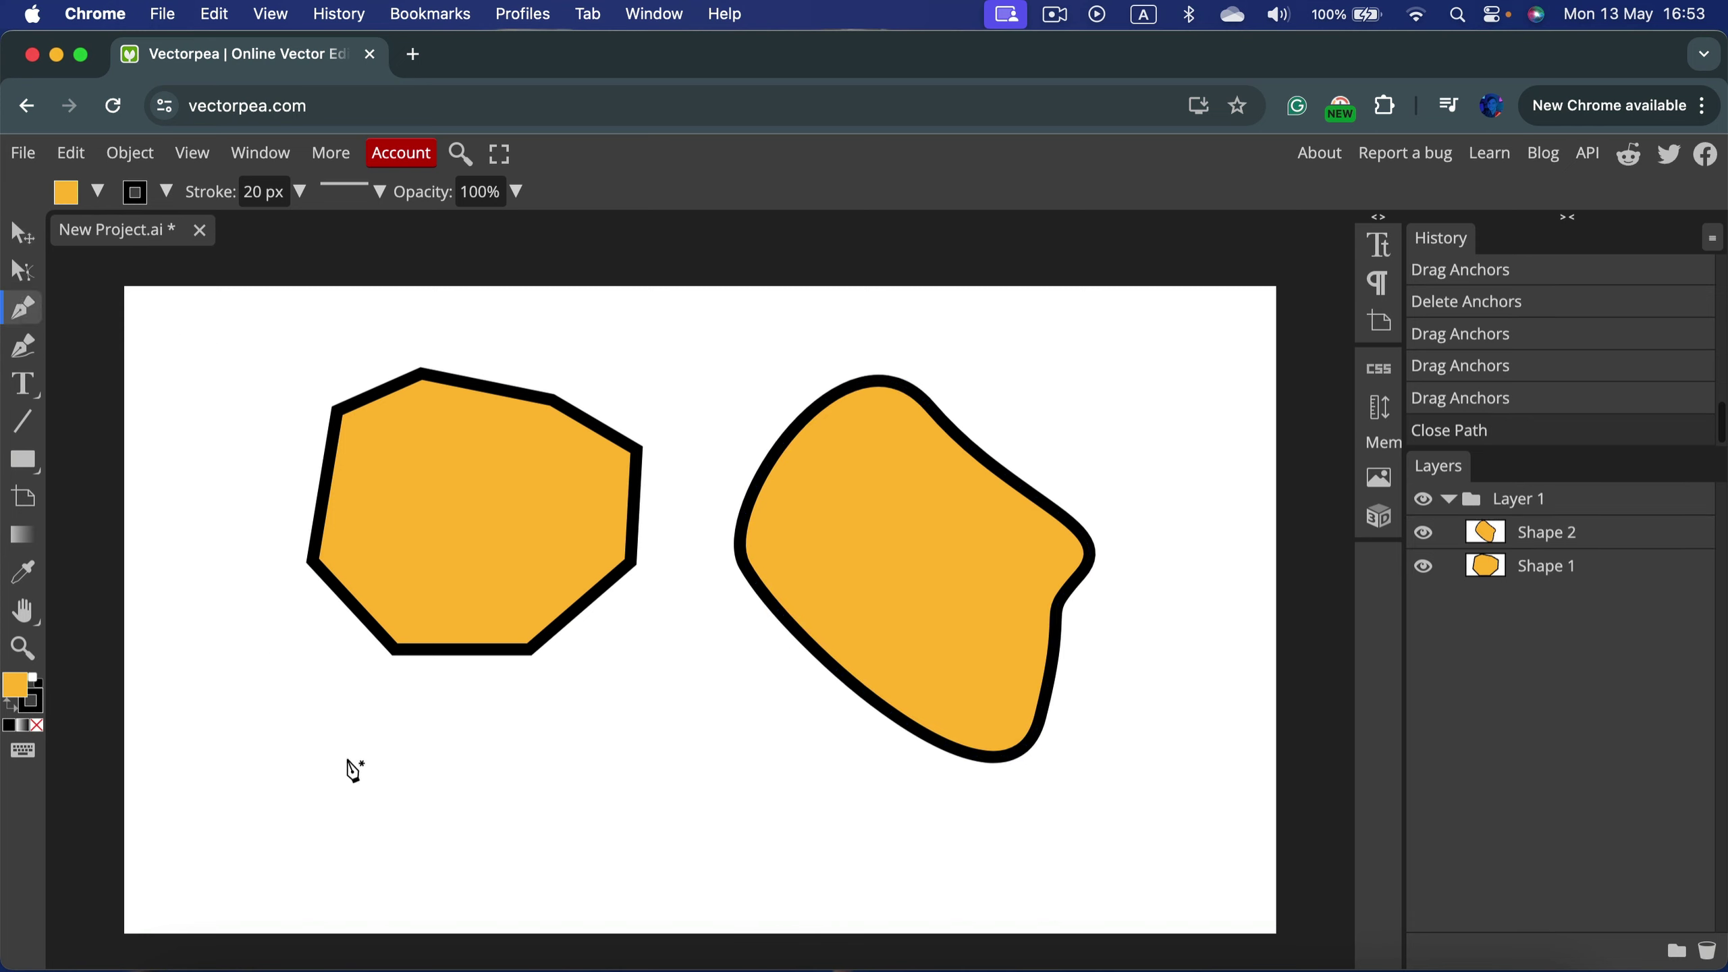
left_click(255, 767)
left_click(403, 747)
left_click(494, 786)
left_click(609, 756)
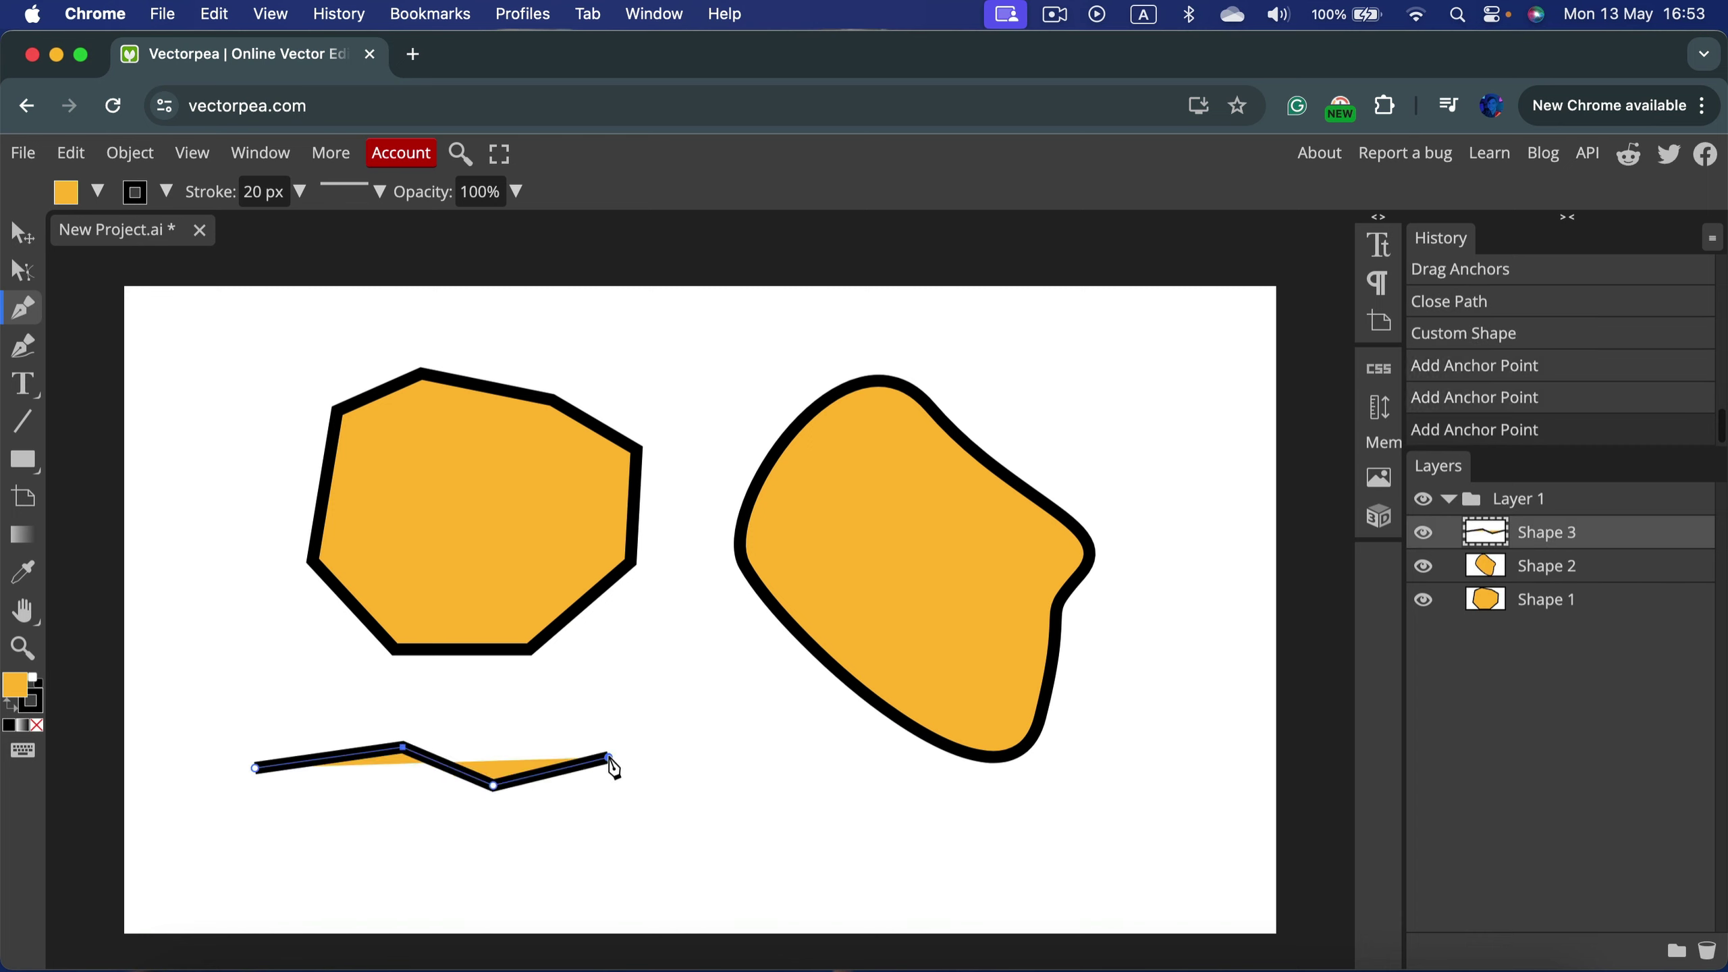
left_click(711, 798)
left_click(807, 763)
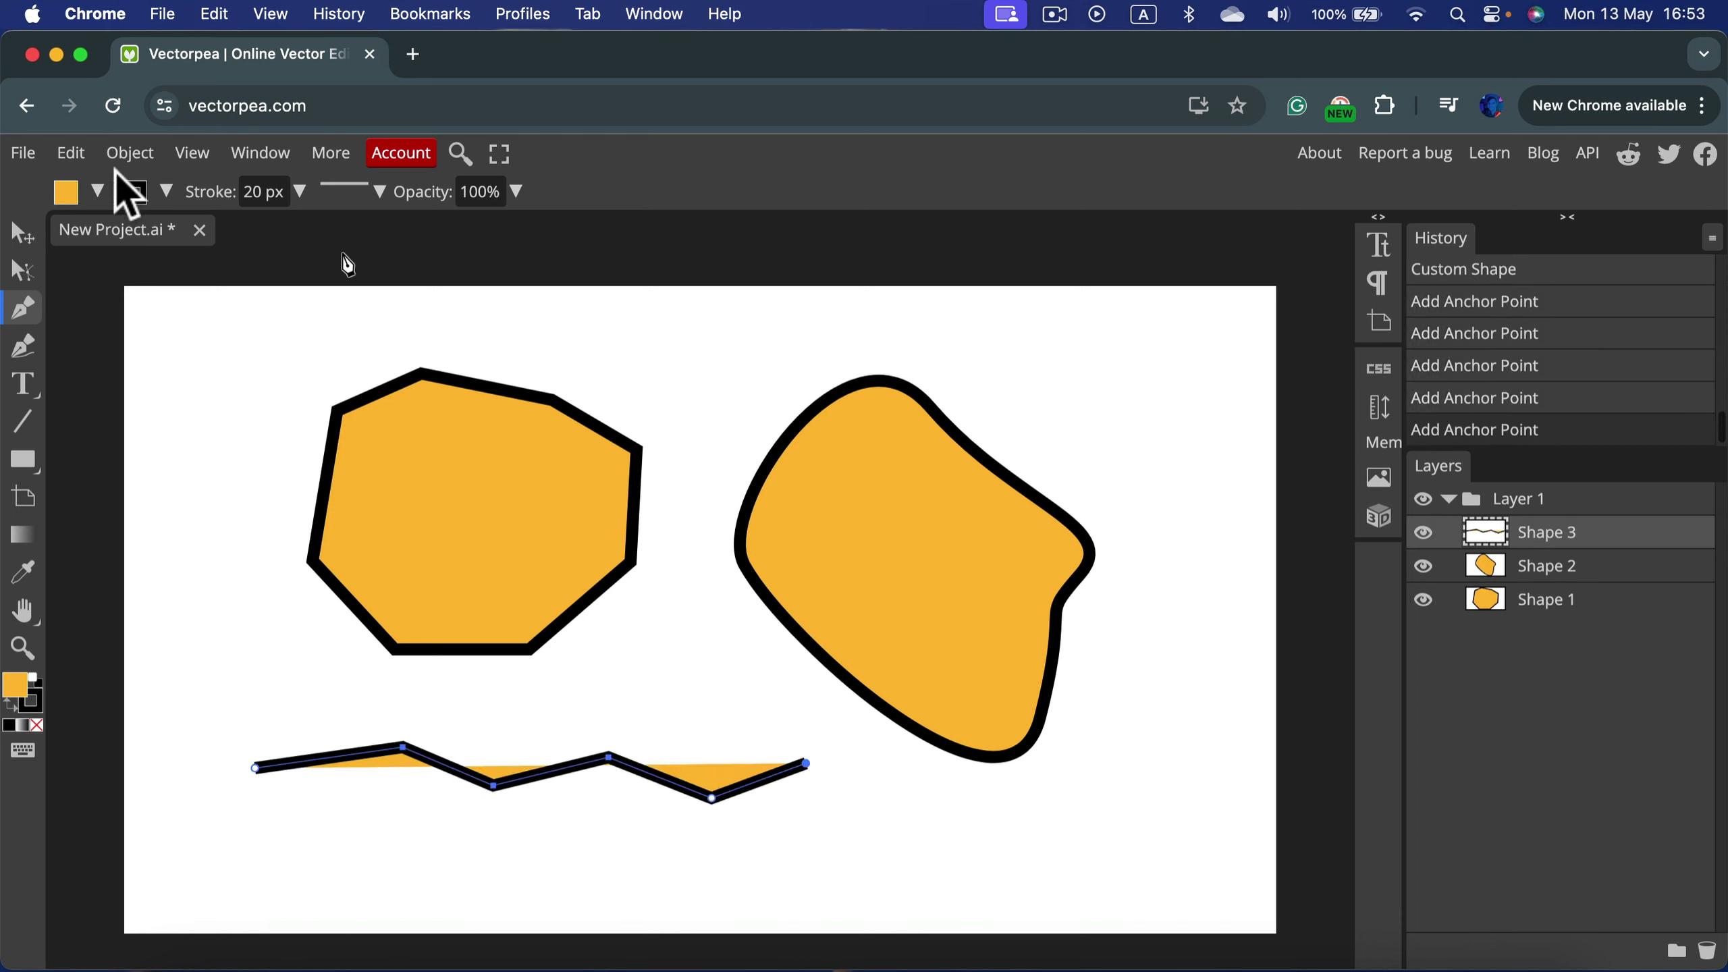
Remove the zigzag line's fill so only its stroke remains, and deselect it
left_click(97, 191)
left_click(69, 230)
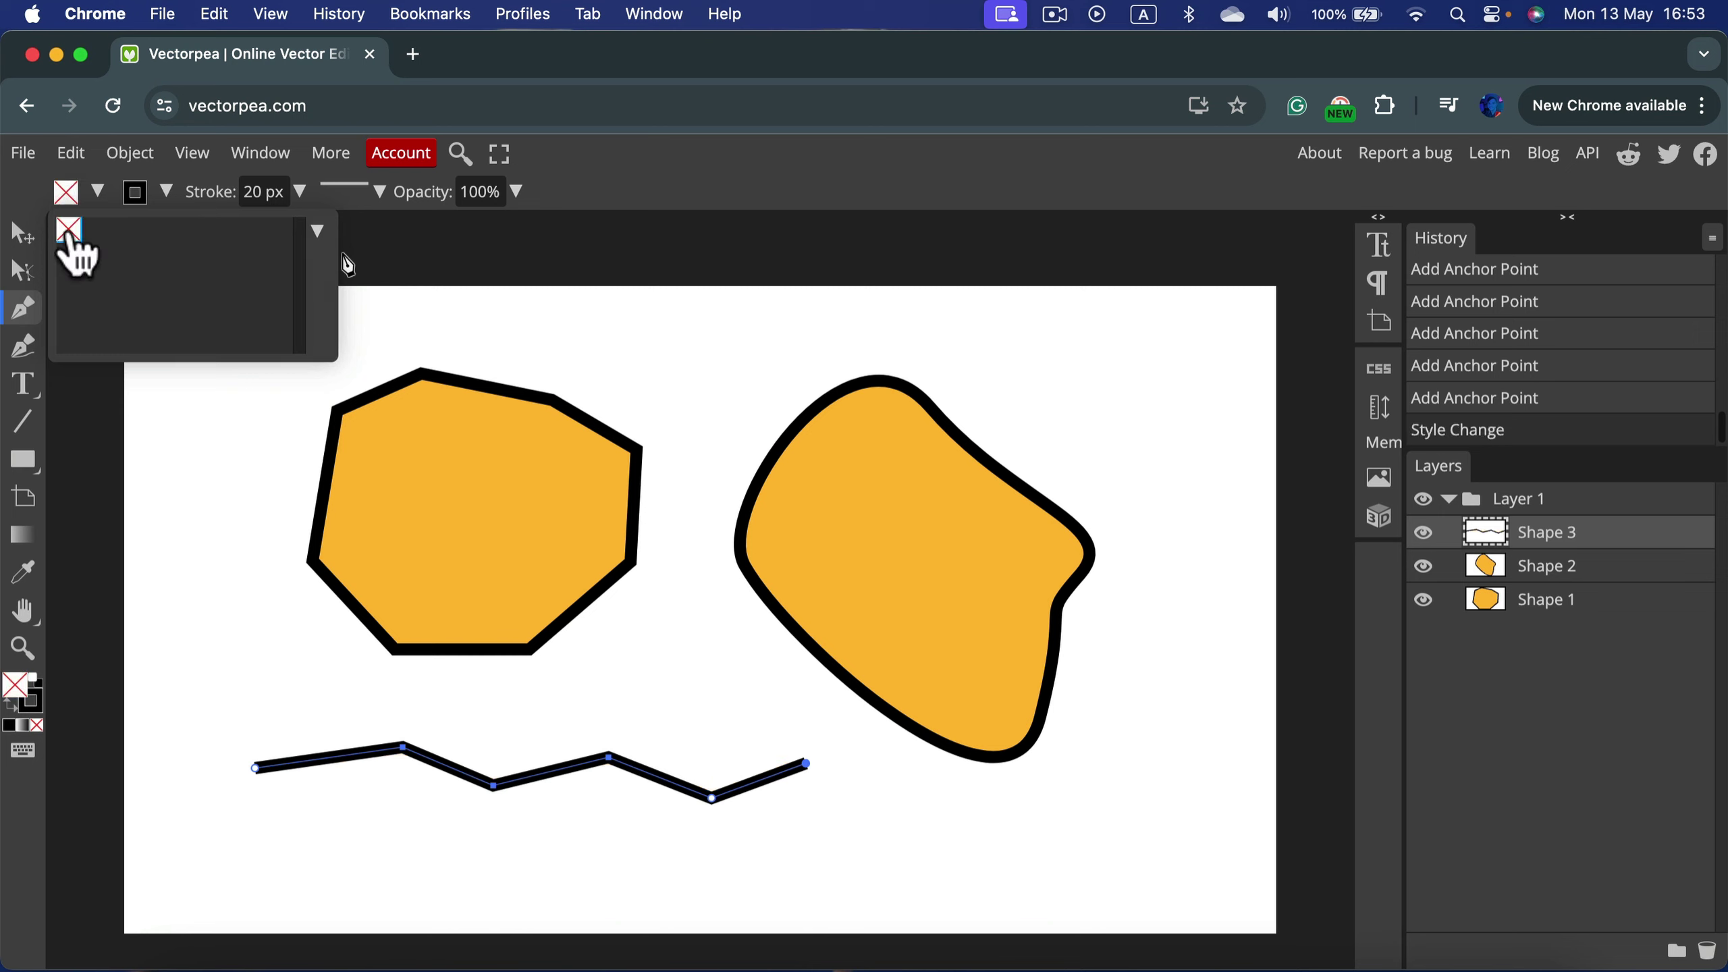
left_click(23, 233)
left_click(701, 470)
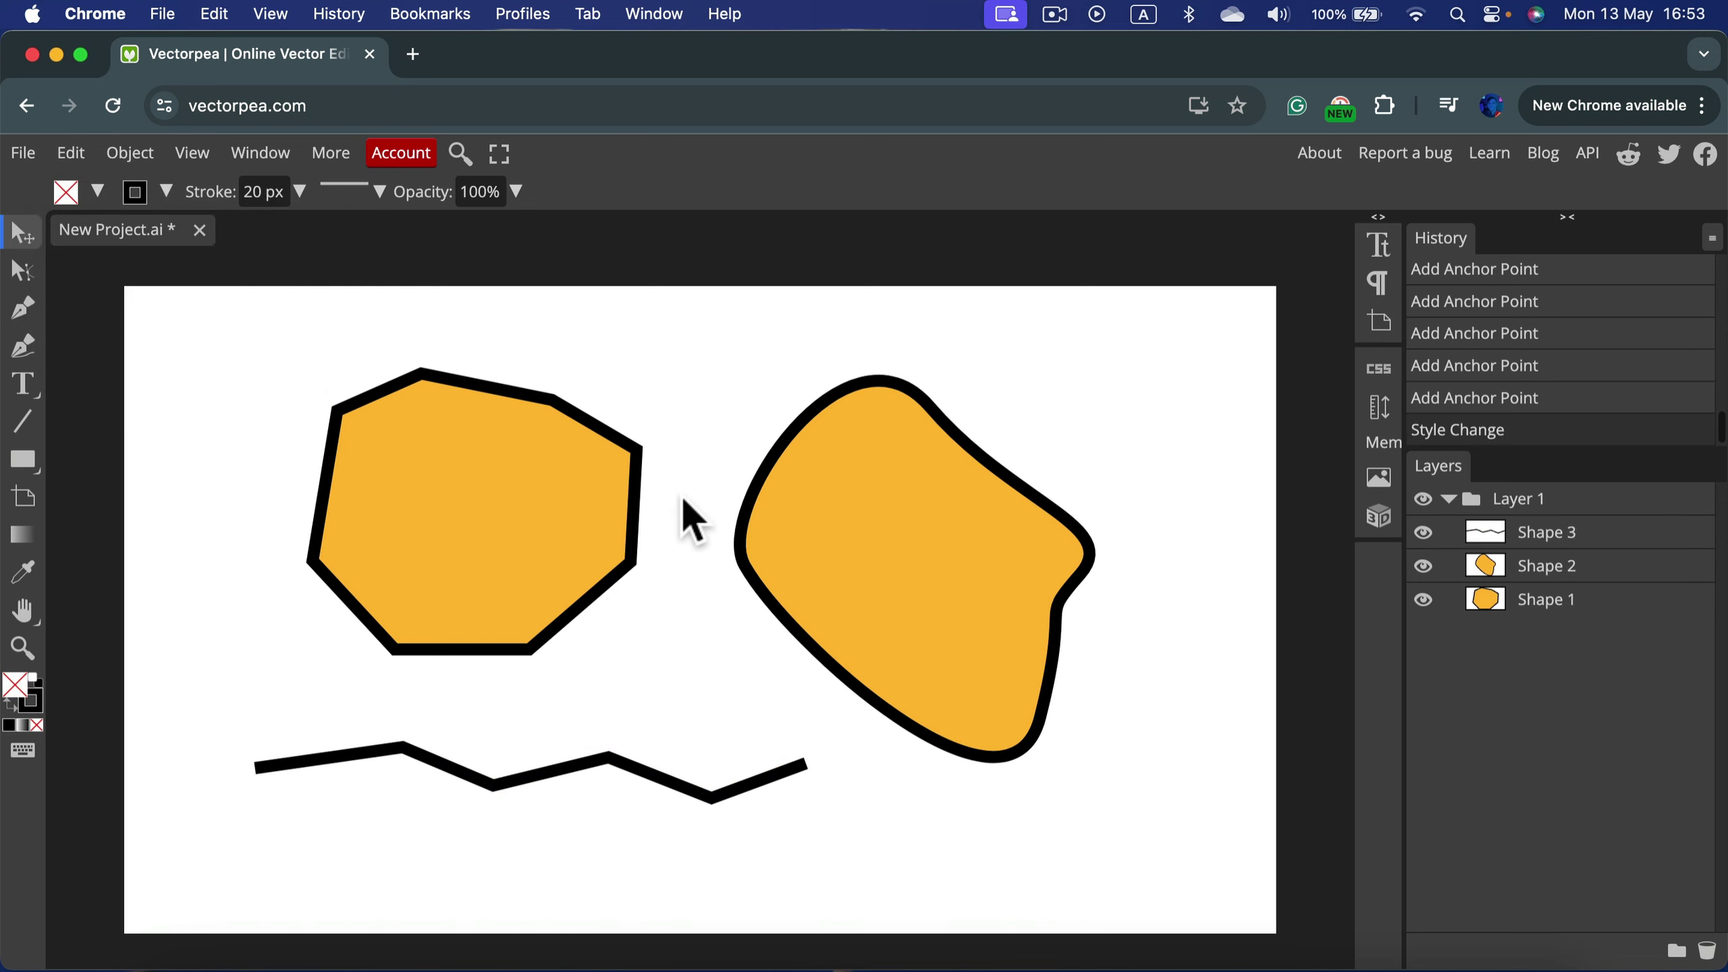
Draw a straight horizontal line above the two shapes using the Pen tool, delete the extra third anchor, and deselect the line
left_click(24, 310)
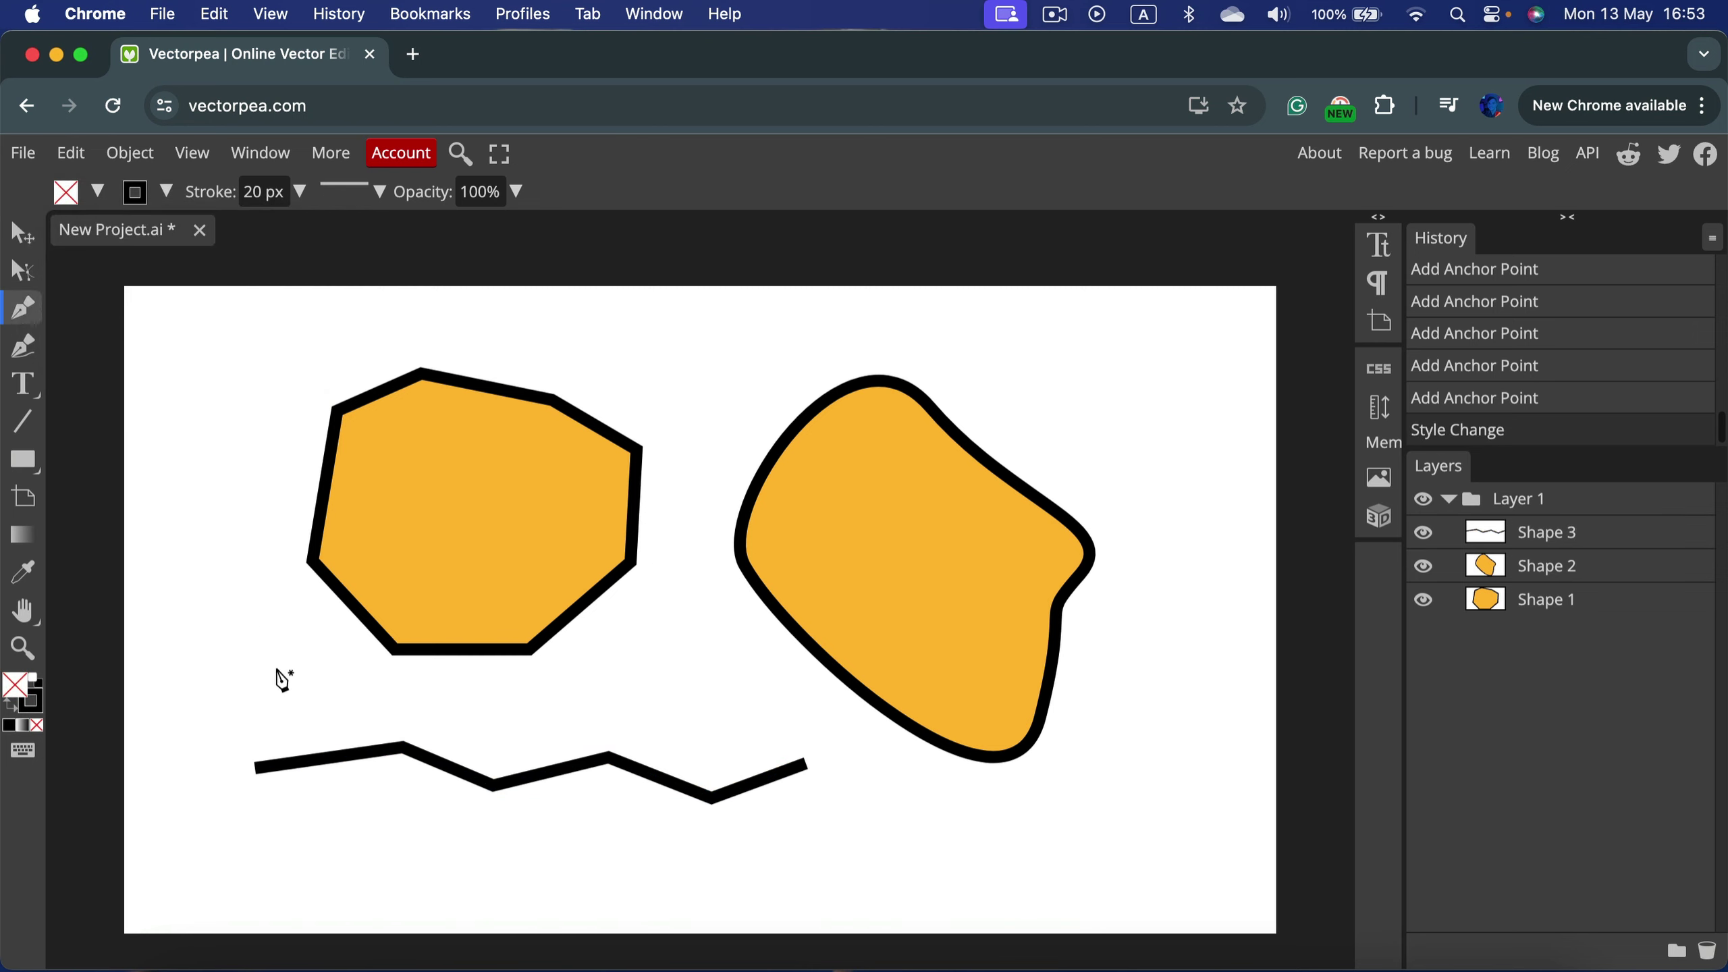
left_click(275, 320)
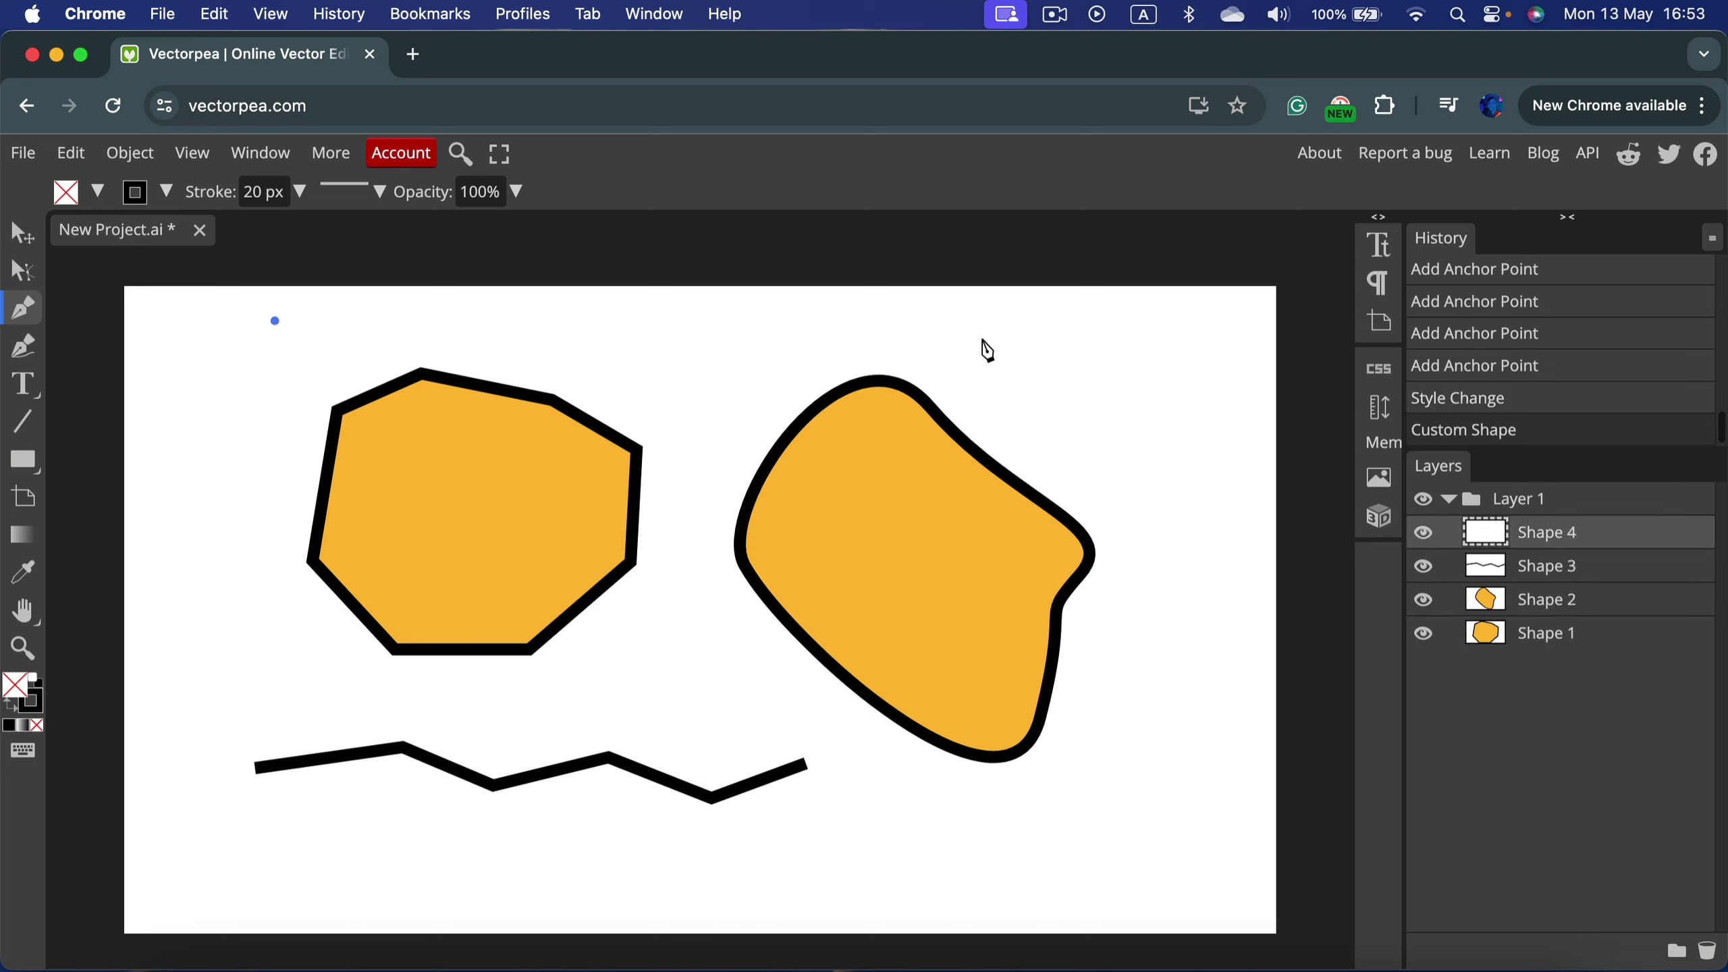
left_click(1027, 320)
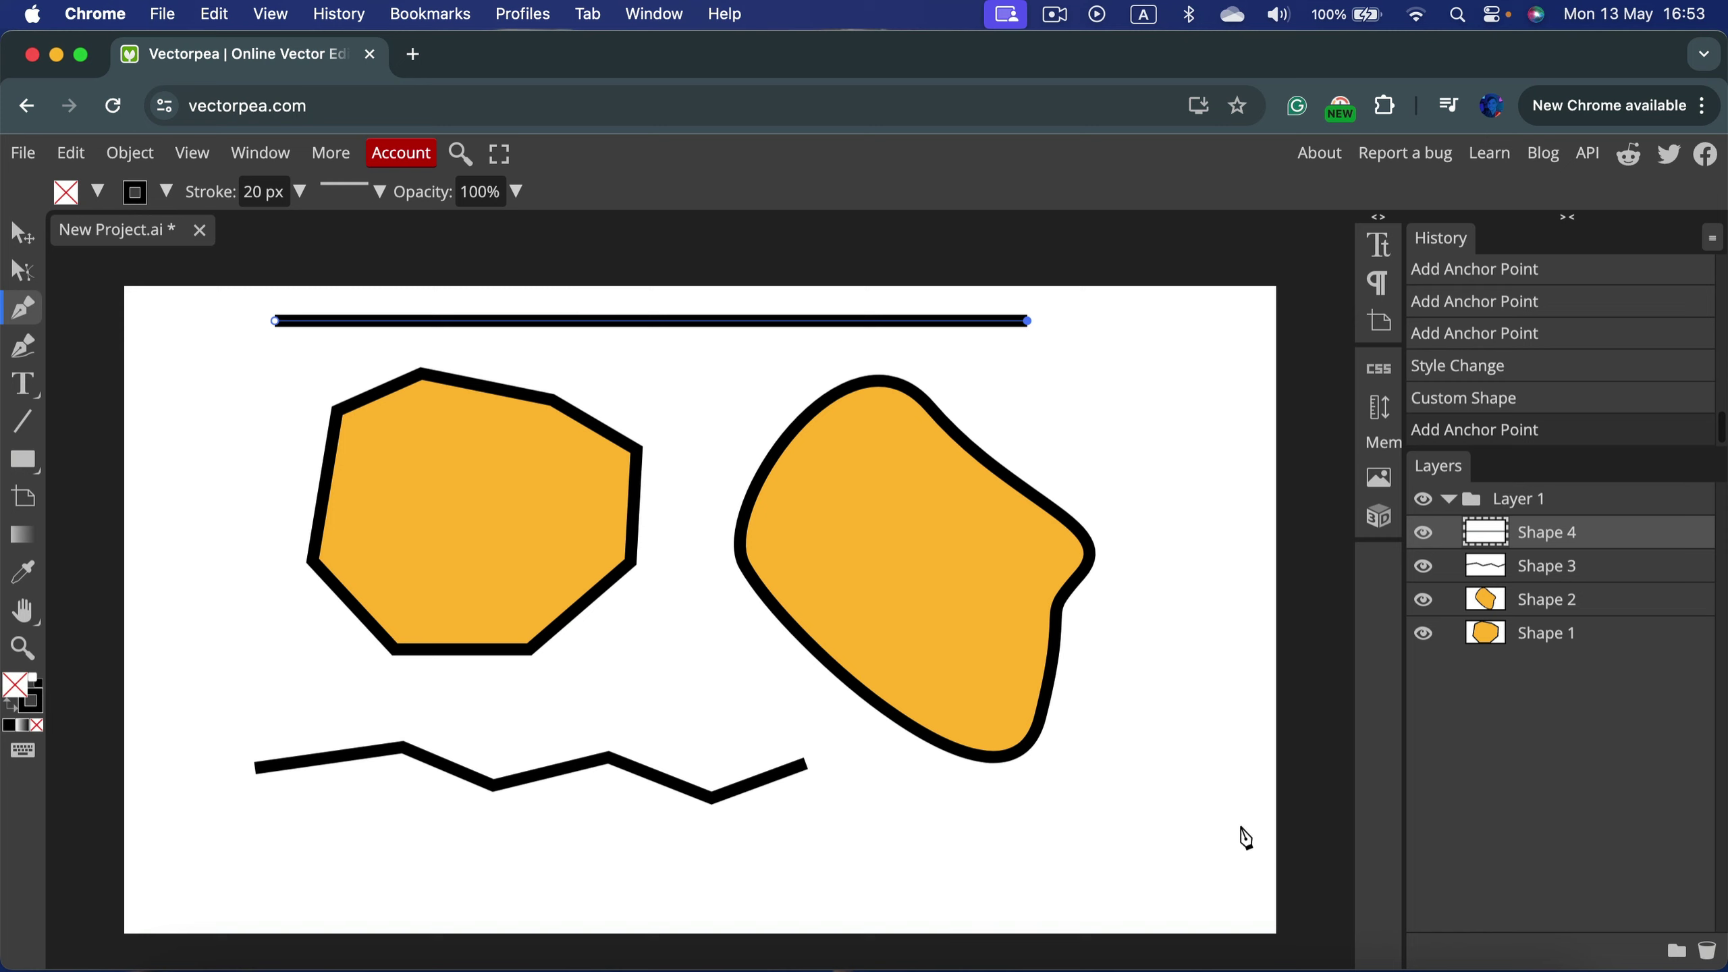
left_click(1159, 757)
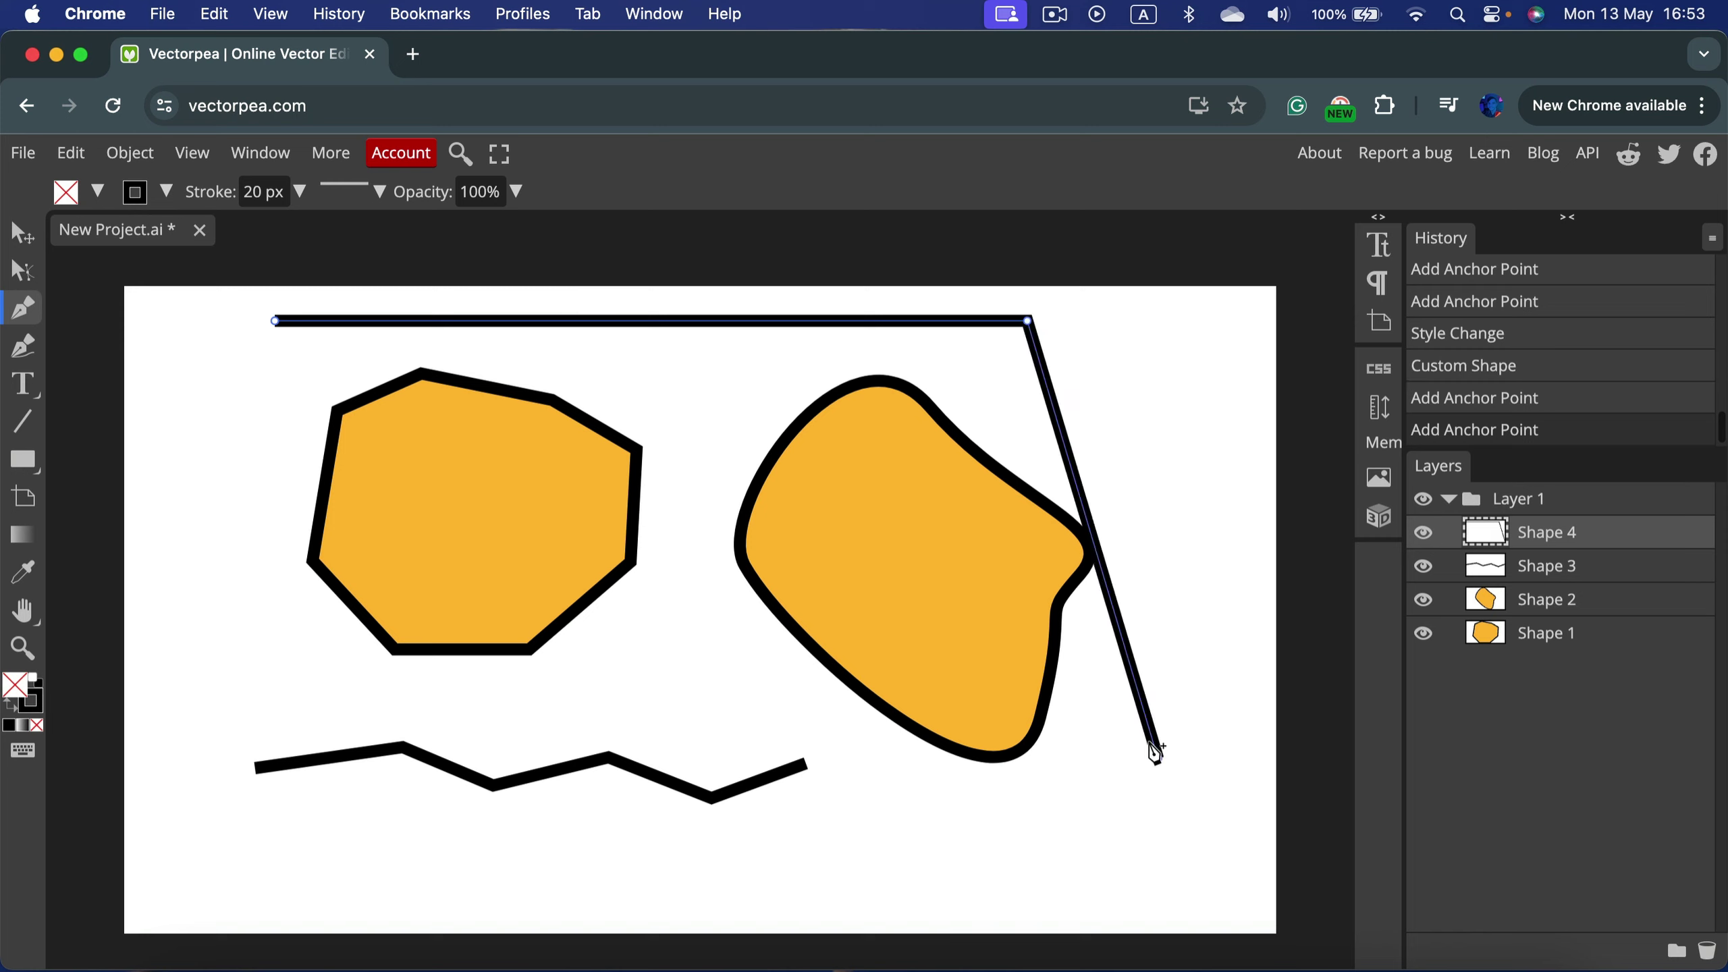
key("BackSpace")
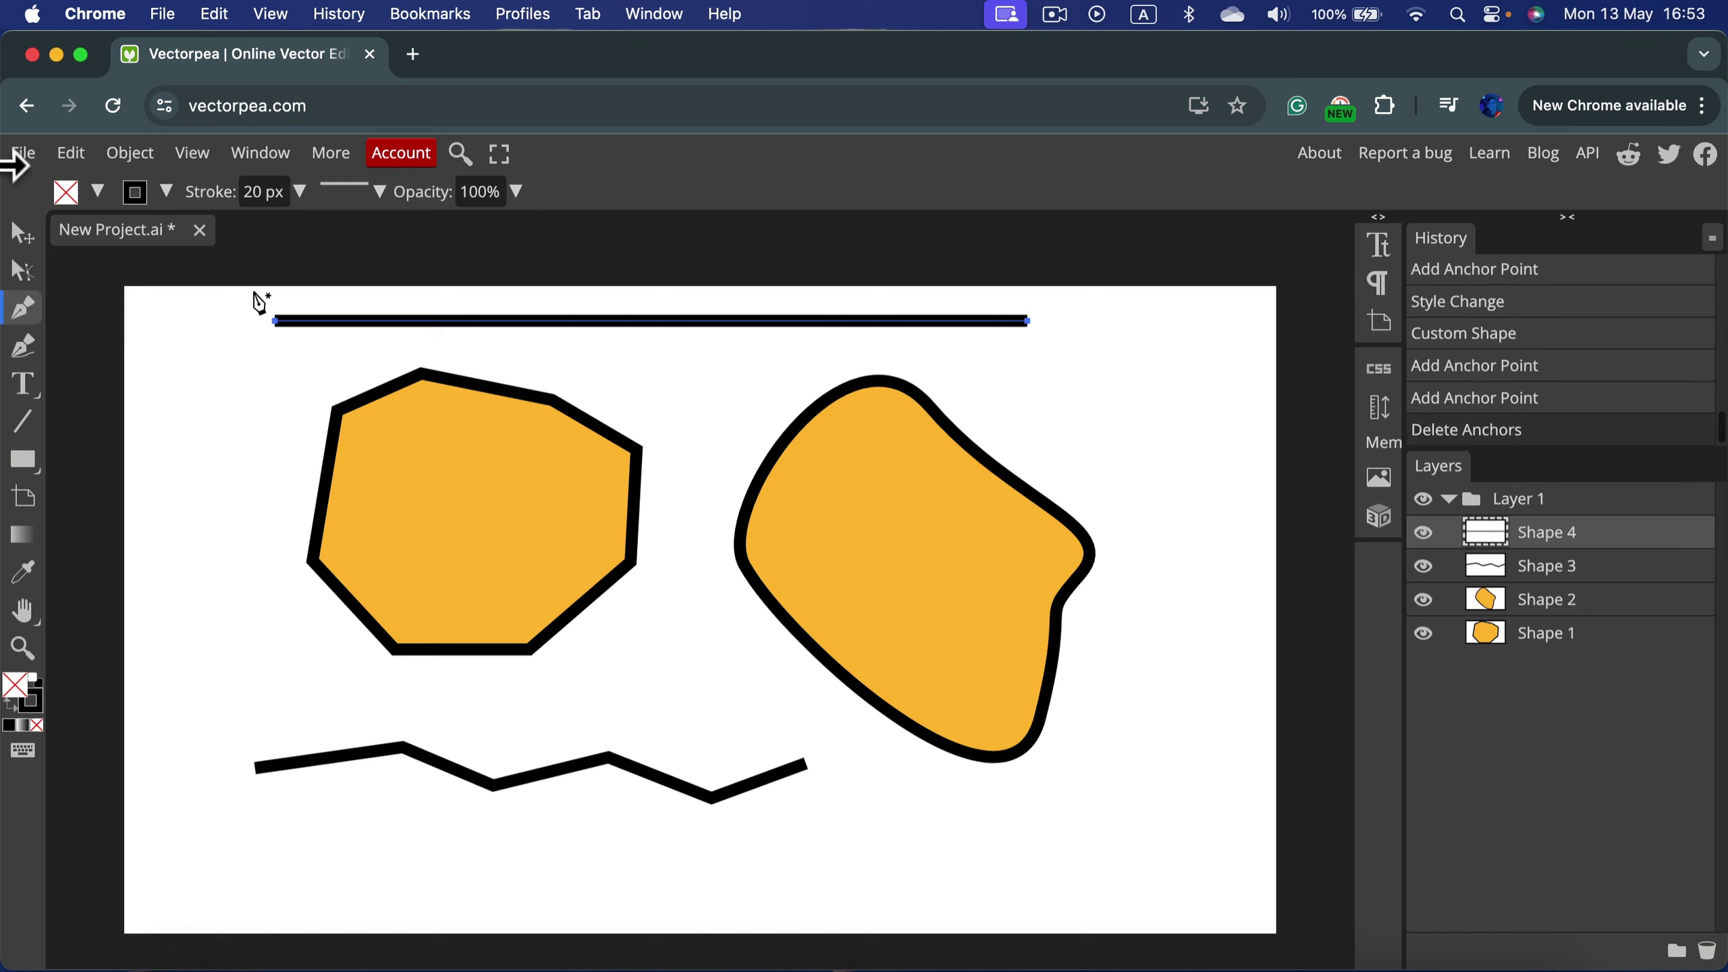
left_click(20, 236)
left_click(234, 422)
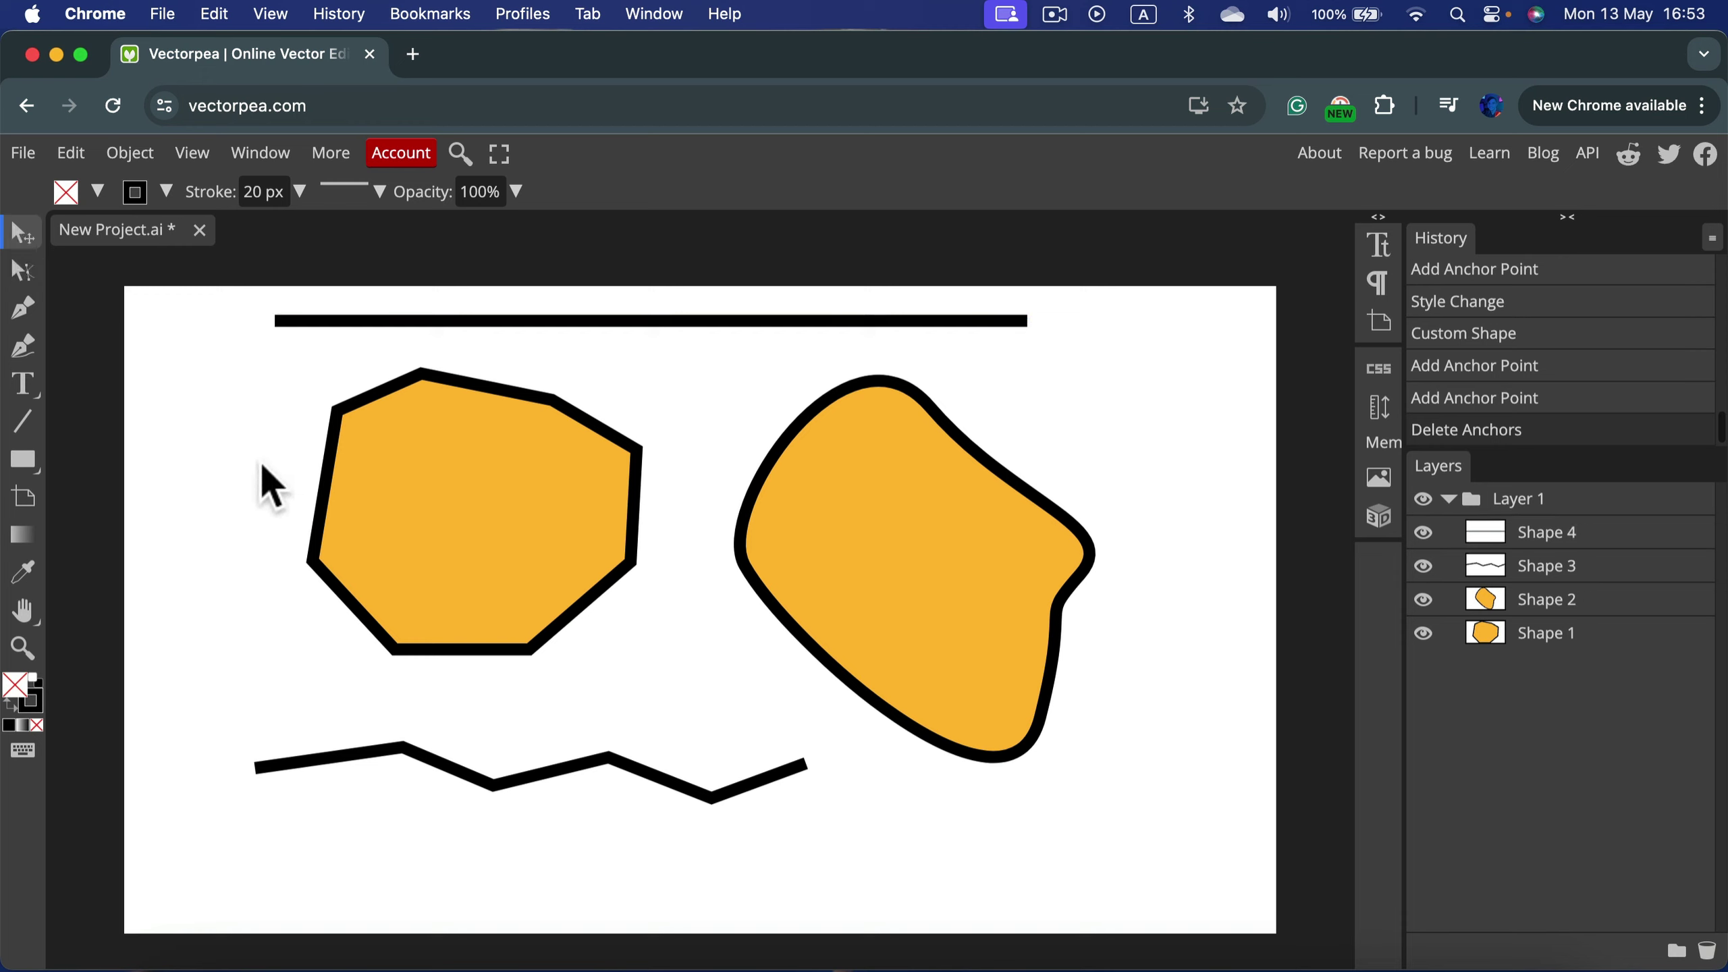
Draw three freehand lines around the shapes: a wavy one across their upper edges, a vertical one to their right, and a nearly horizontal one below the zigzag
left_click(20, 350)
mouse_move(258, 441)
left_mouse_down()
mouse_move(340, 376)
mouse_move(429, 360)
mouse_move(658, 411)
mouse_move(857, 360)
mouse_move(1006, 375)
mouse_move(1116, 422)
left_mouse_up()
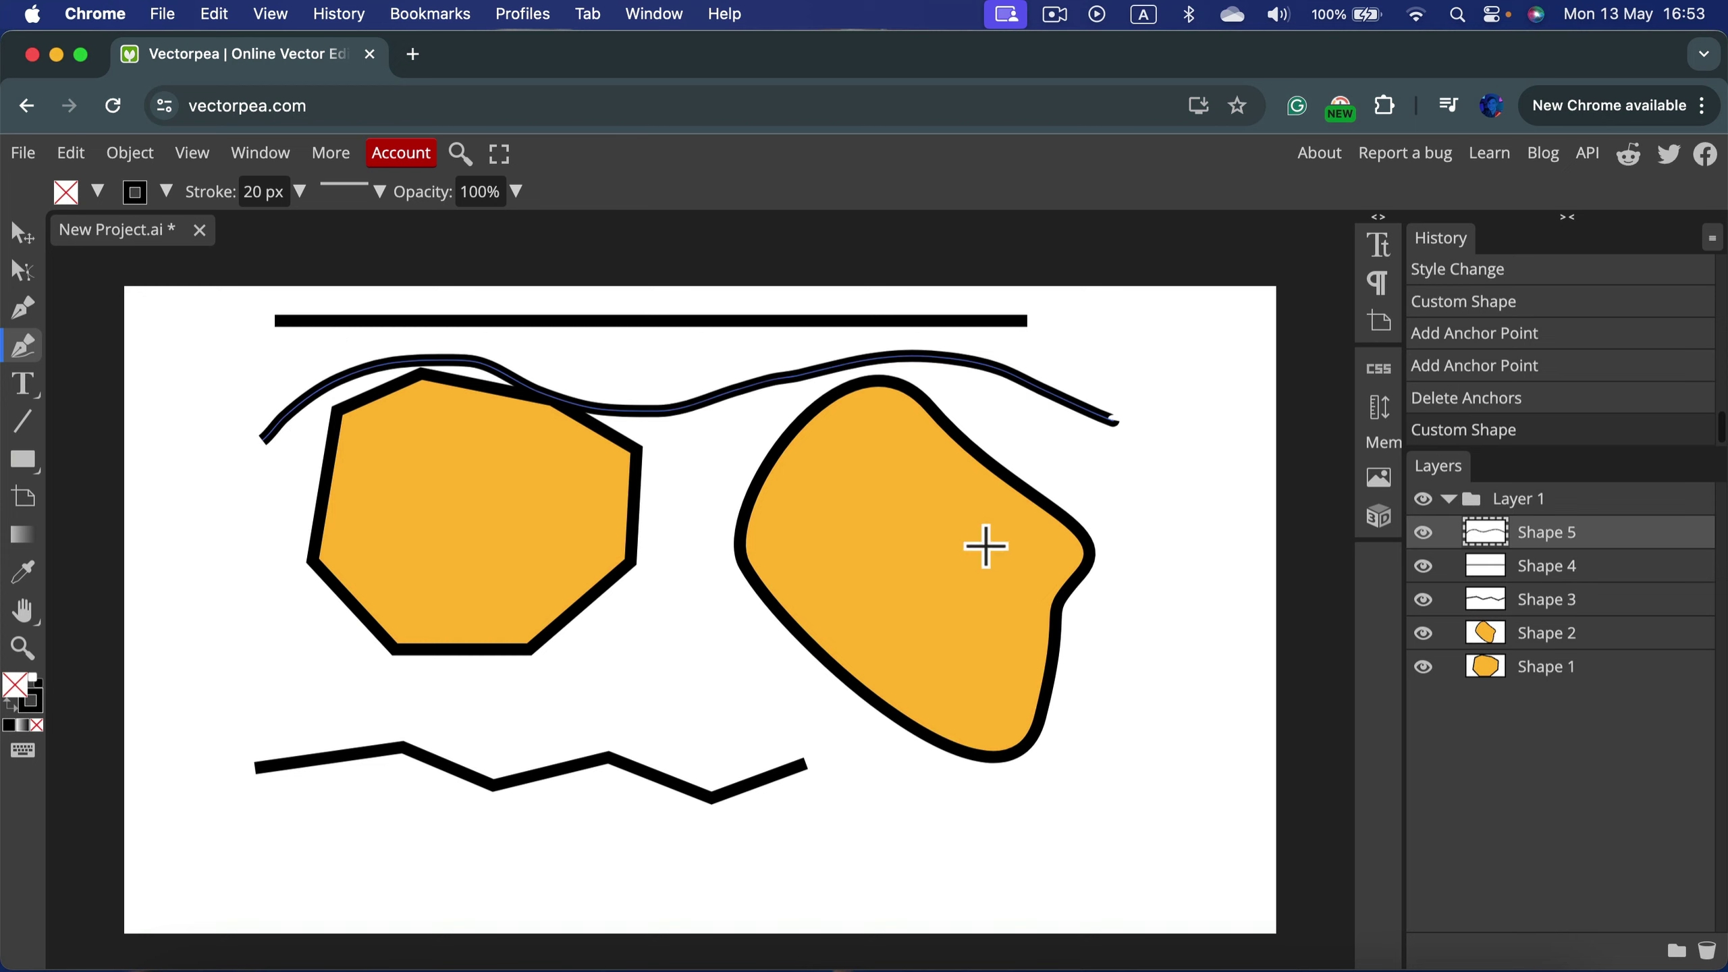
mouse_move(1185, 369)
left_mouse_down()
mouse_move(1194, 791)
mouse_move(1071, 836)
mouse_move(892, 819)
mouse_move(398, 824)
left_mouse_up()
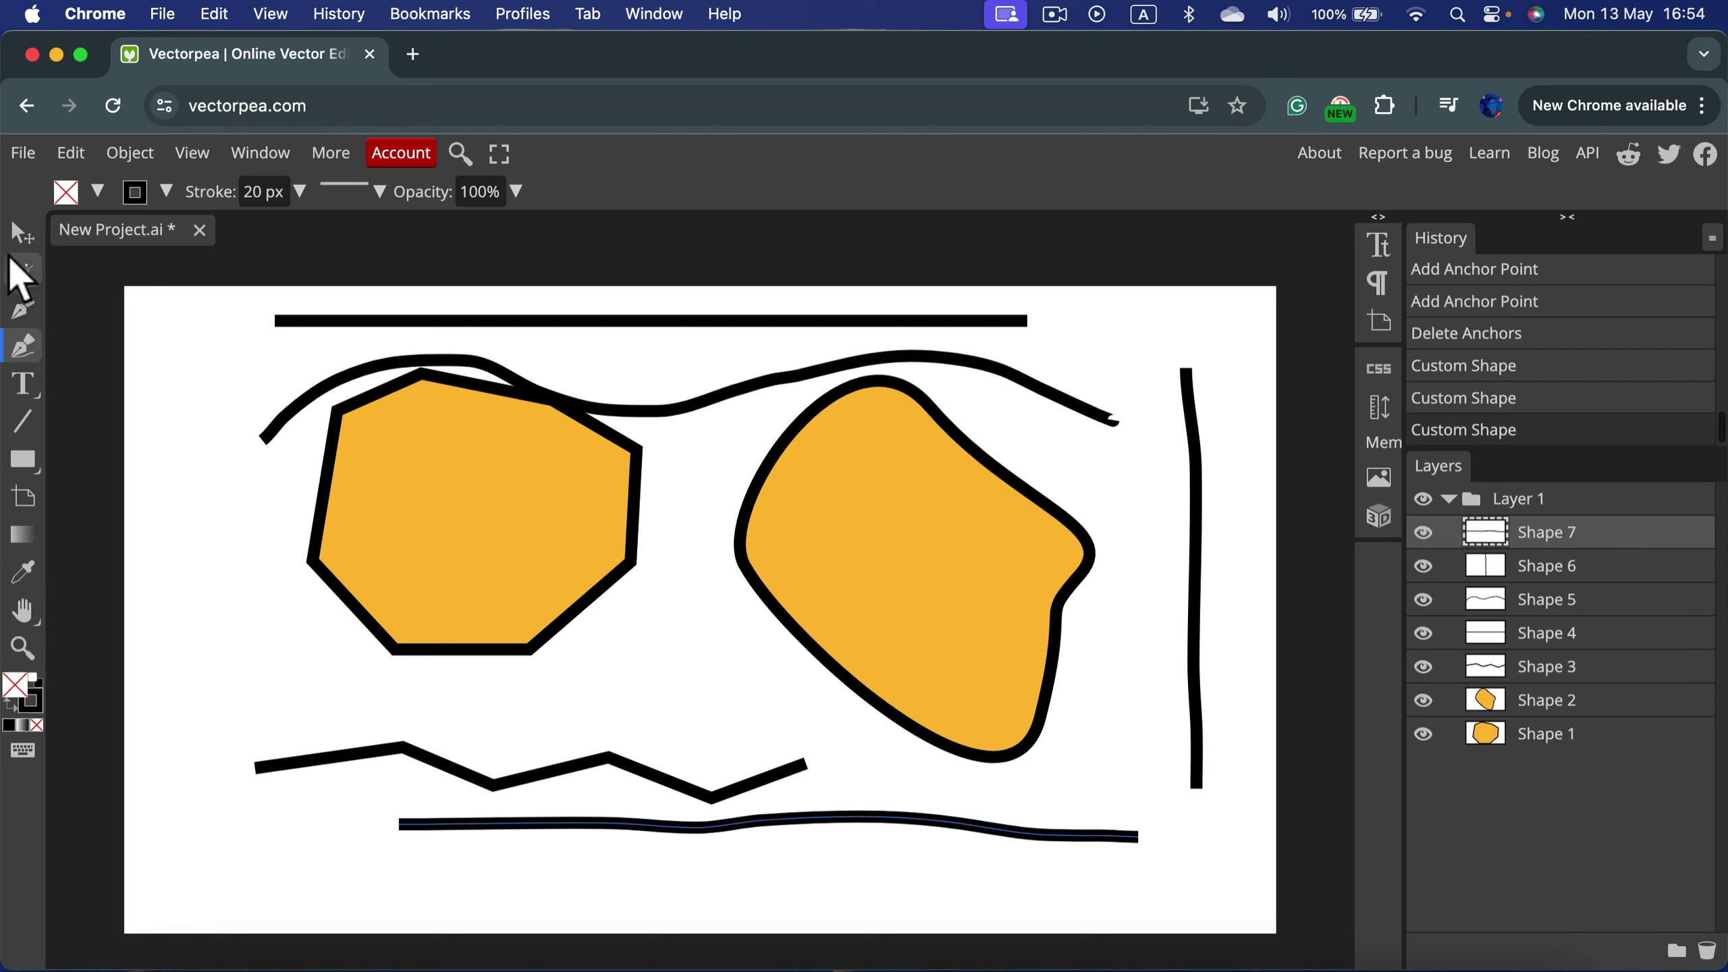
Reshape the freehand line below the zigzag by moving two of its middle anchor points slightly right and down
left_click(9, 257)
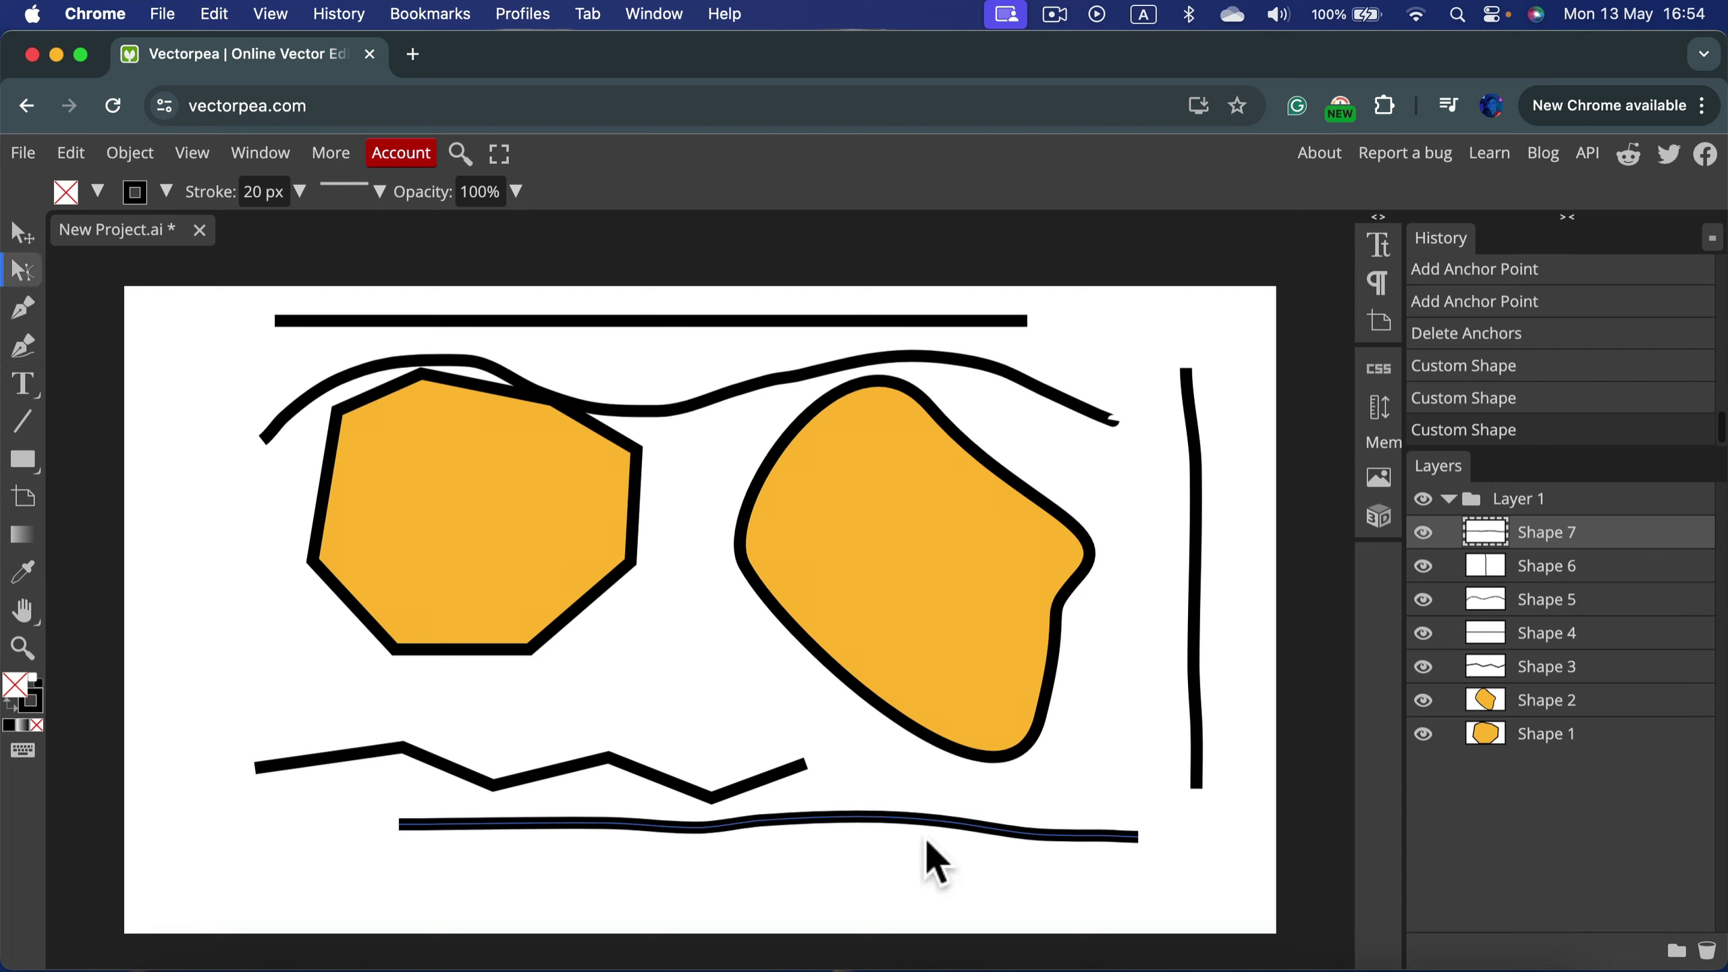
mouse_move(930, 817)
left_mouse_down()
mouse_move(937, 762)
mouse_move(945, 820)
left_mouse_up()
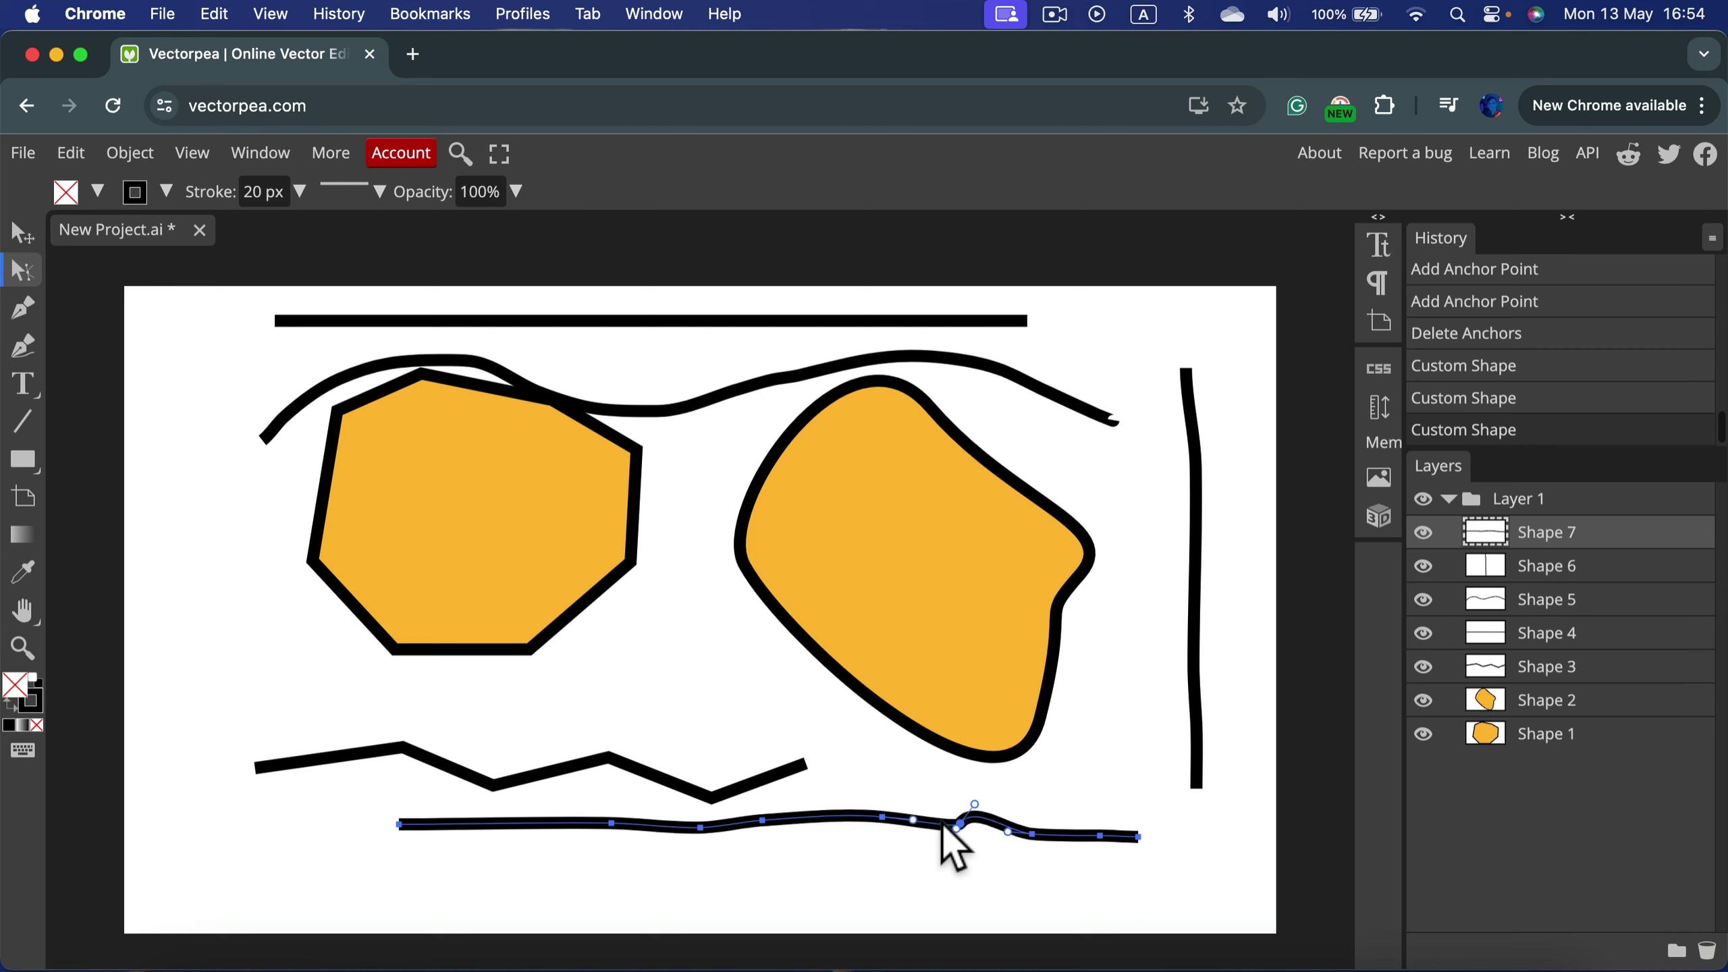
mouse_move(764, 821)
left_mouse_down()
mouse_move(791, 849)
mouse_move(783, 810)
mouse_move(782, 831)
left_mouse_up()
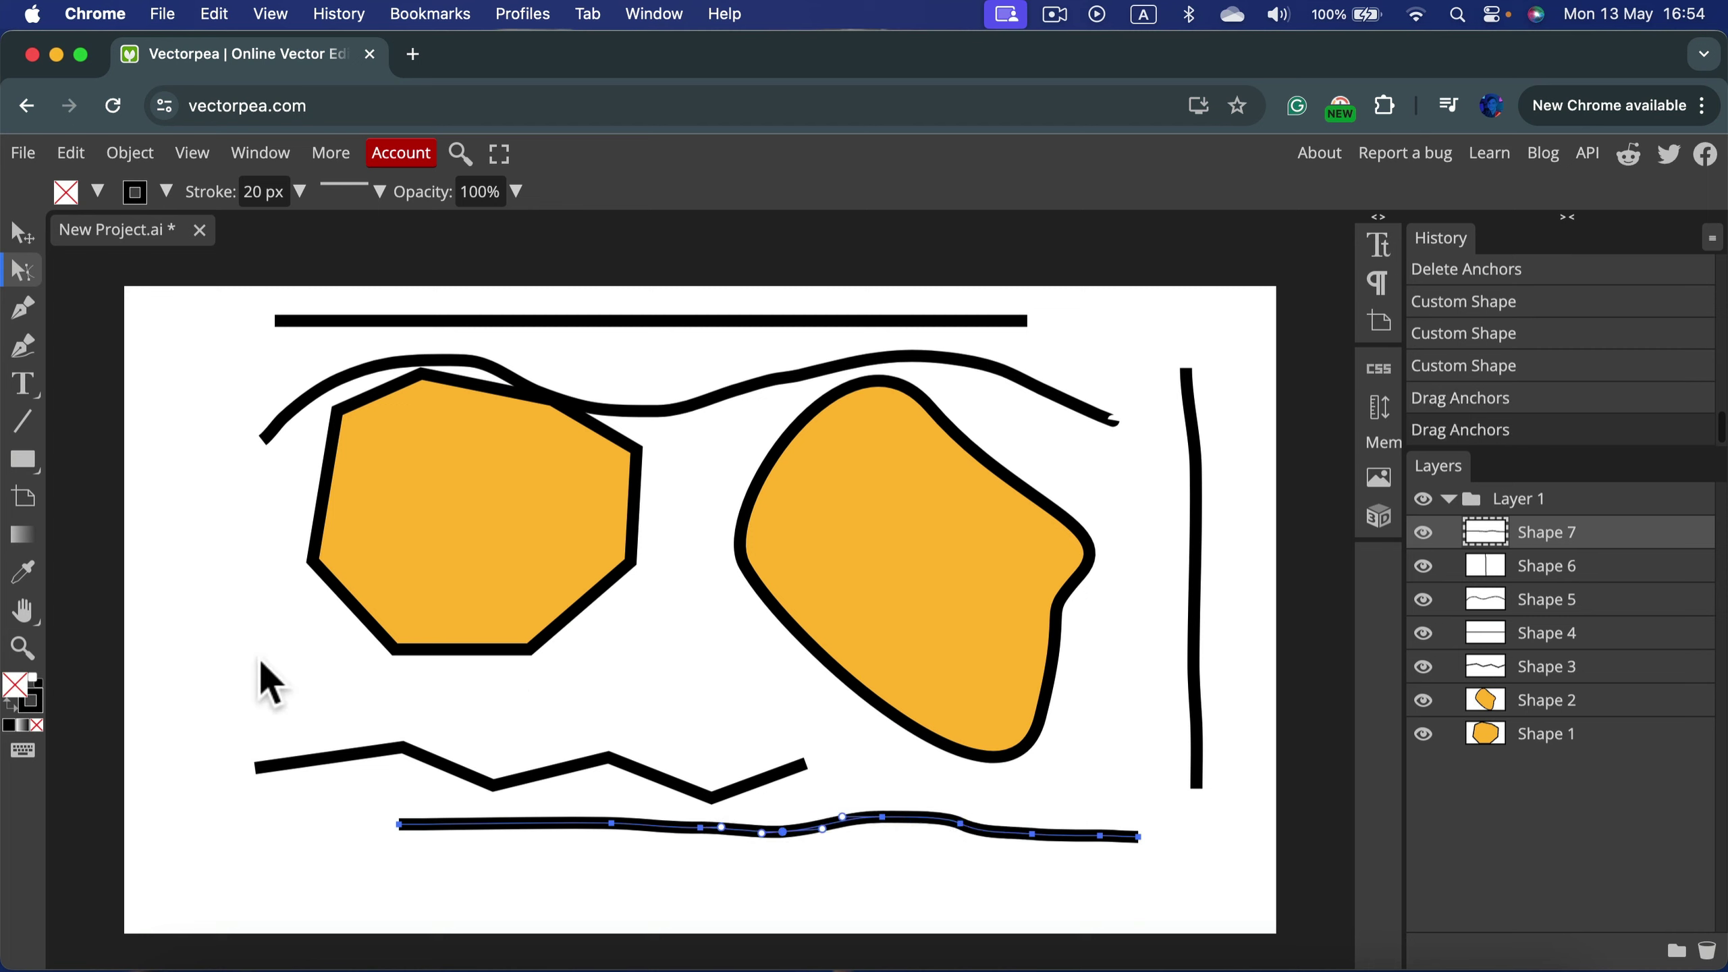
Start an open path with four corner anchors joined by straight segments around the polygon's left and lower sides using the Pen tool
left_click(24, 311)
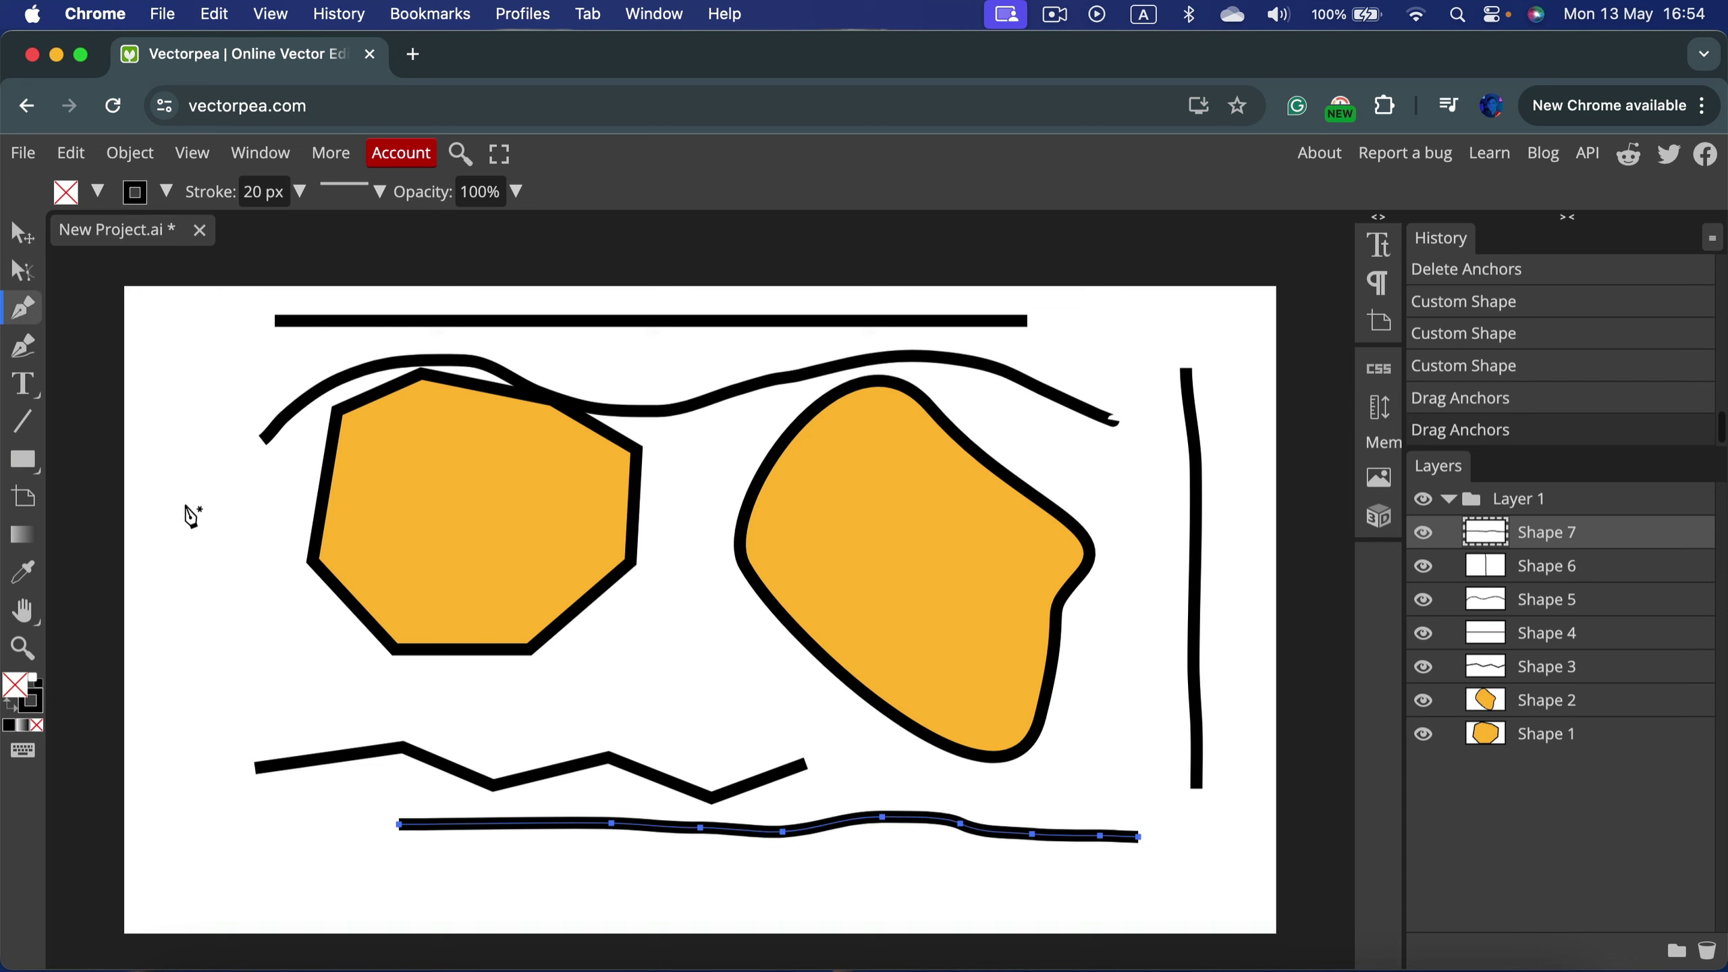
left_click(228, 547)
left_click(306, 650)
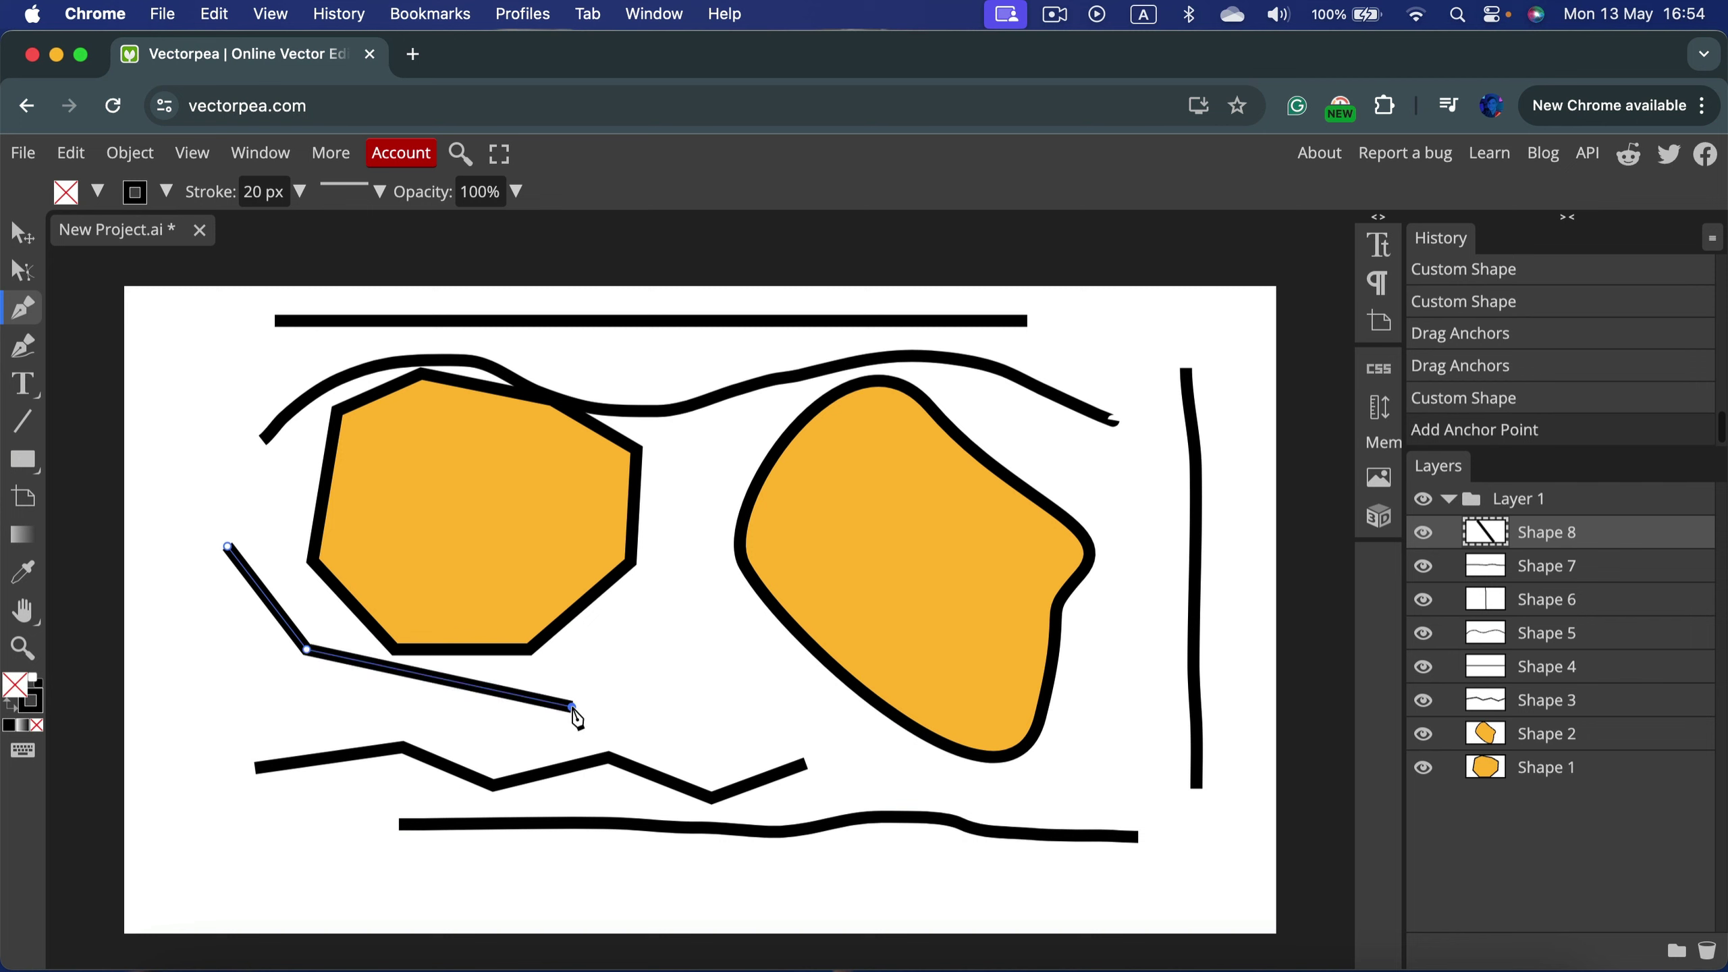
left_click(572, 708)
left_click(685, 660)
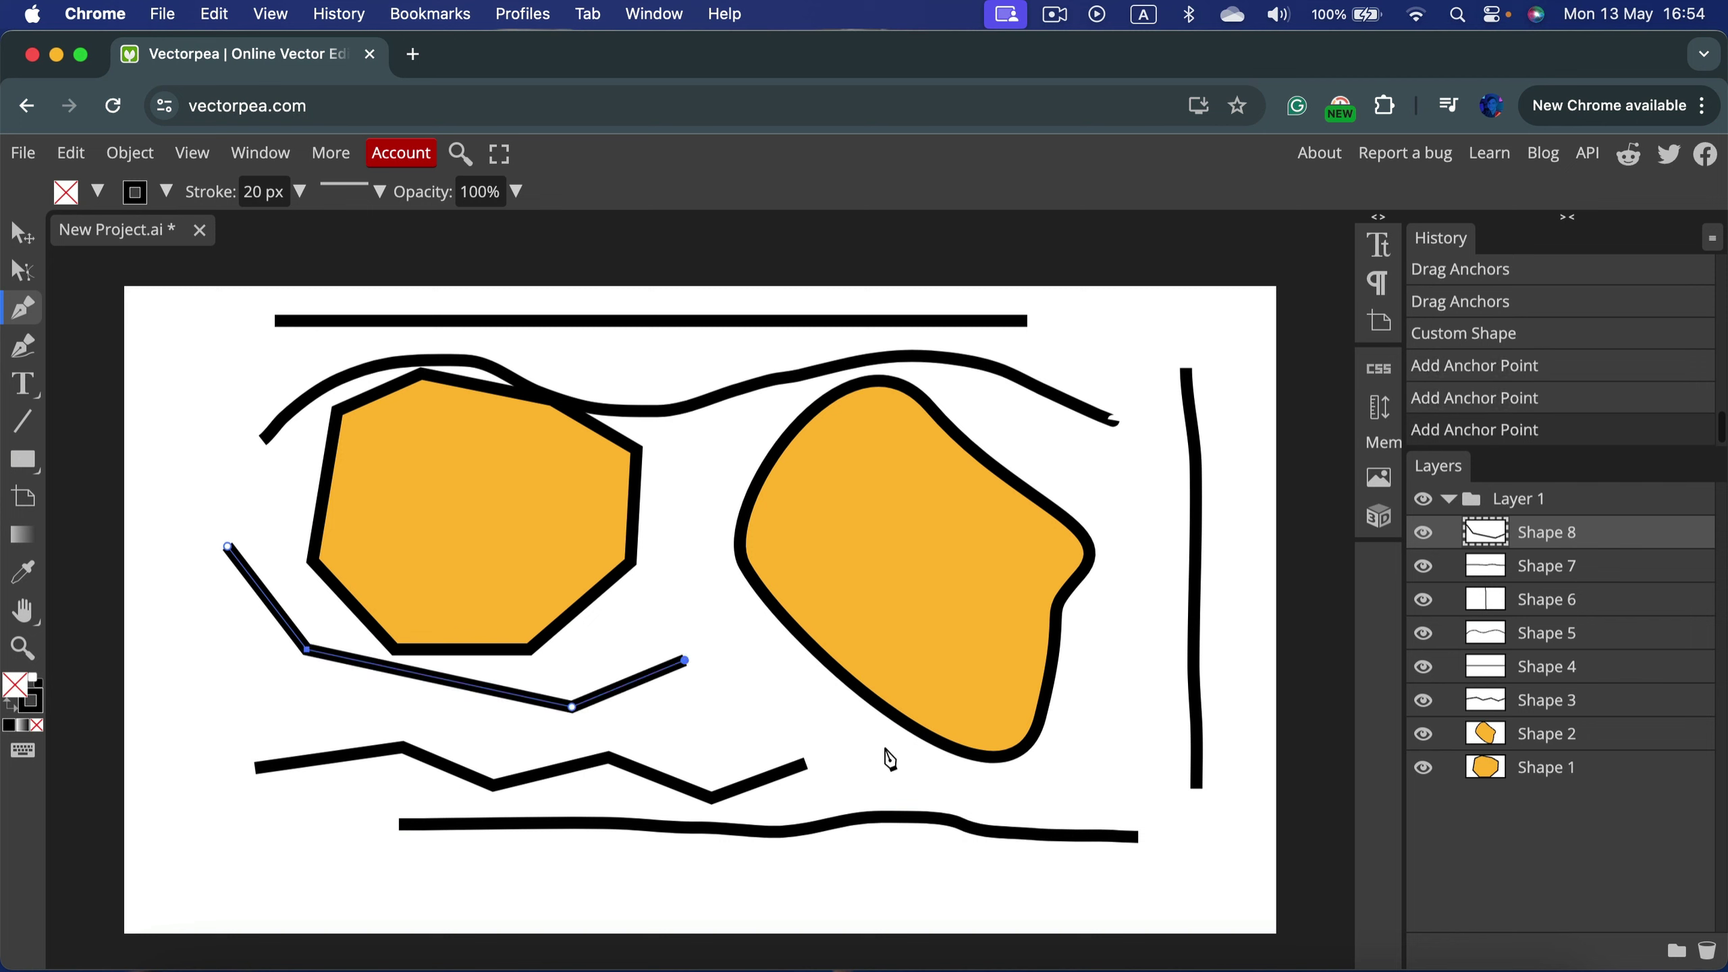
Continue the open path with three curved anchors around the lower and right sides of the curved shape, and deselect it
left_click_drag(878, 783, 1003, 787)
left_click_drag(1107, 727, 1166, 609)
left_click_drag(1107, 466, 1035, 423)
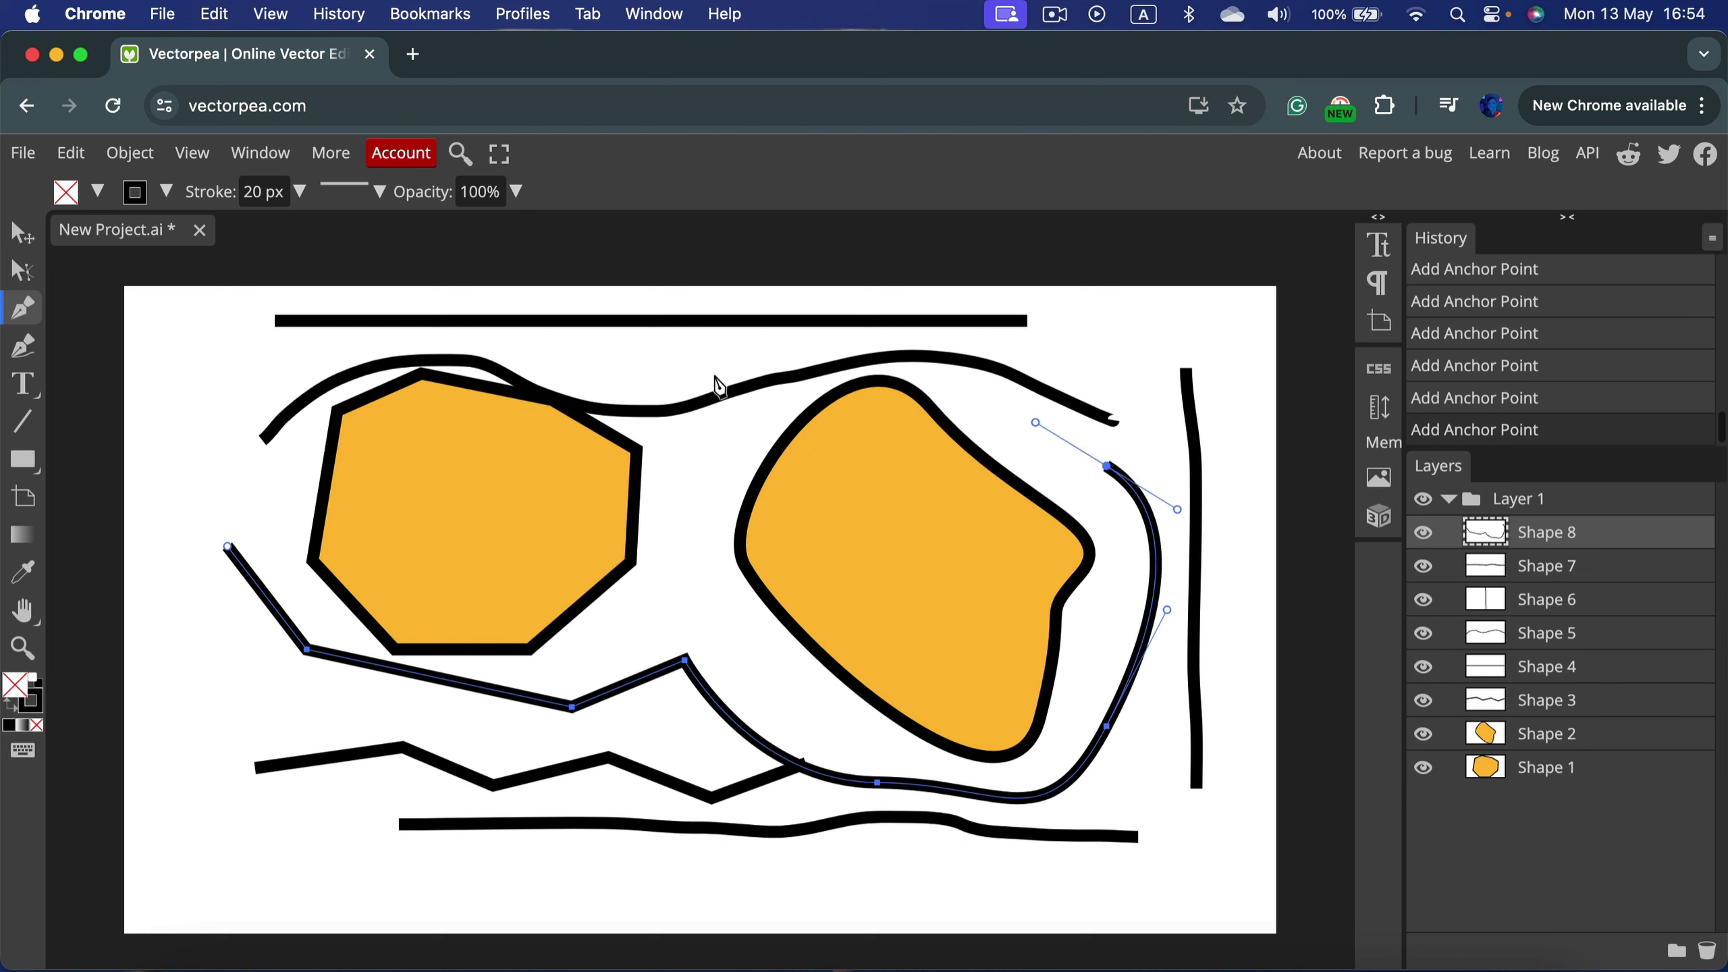
left_click(23, 233)
left_click(164, 329)
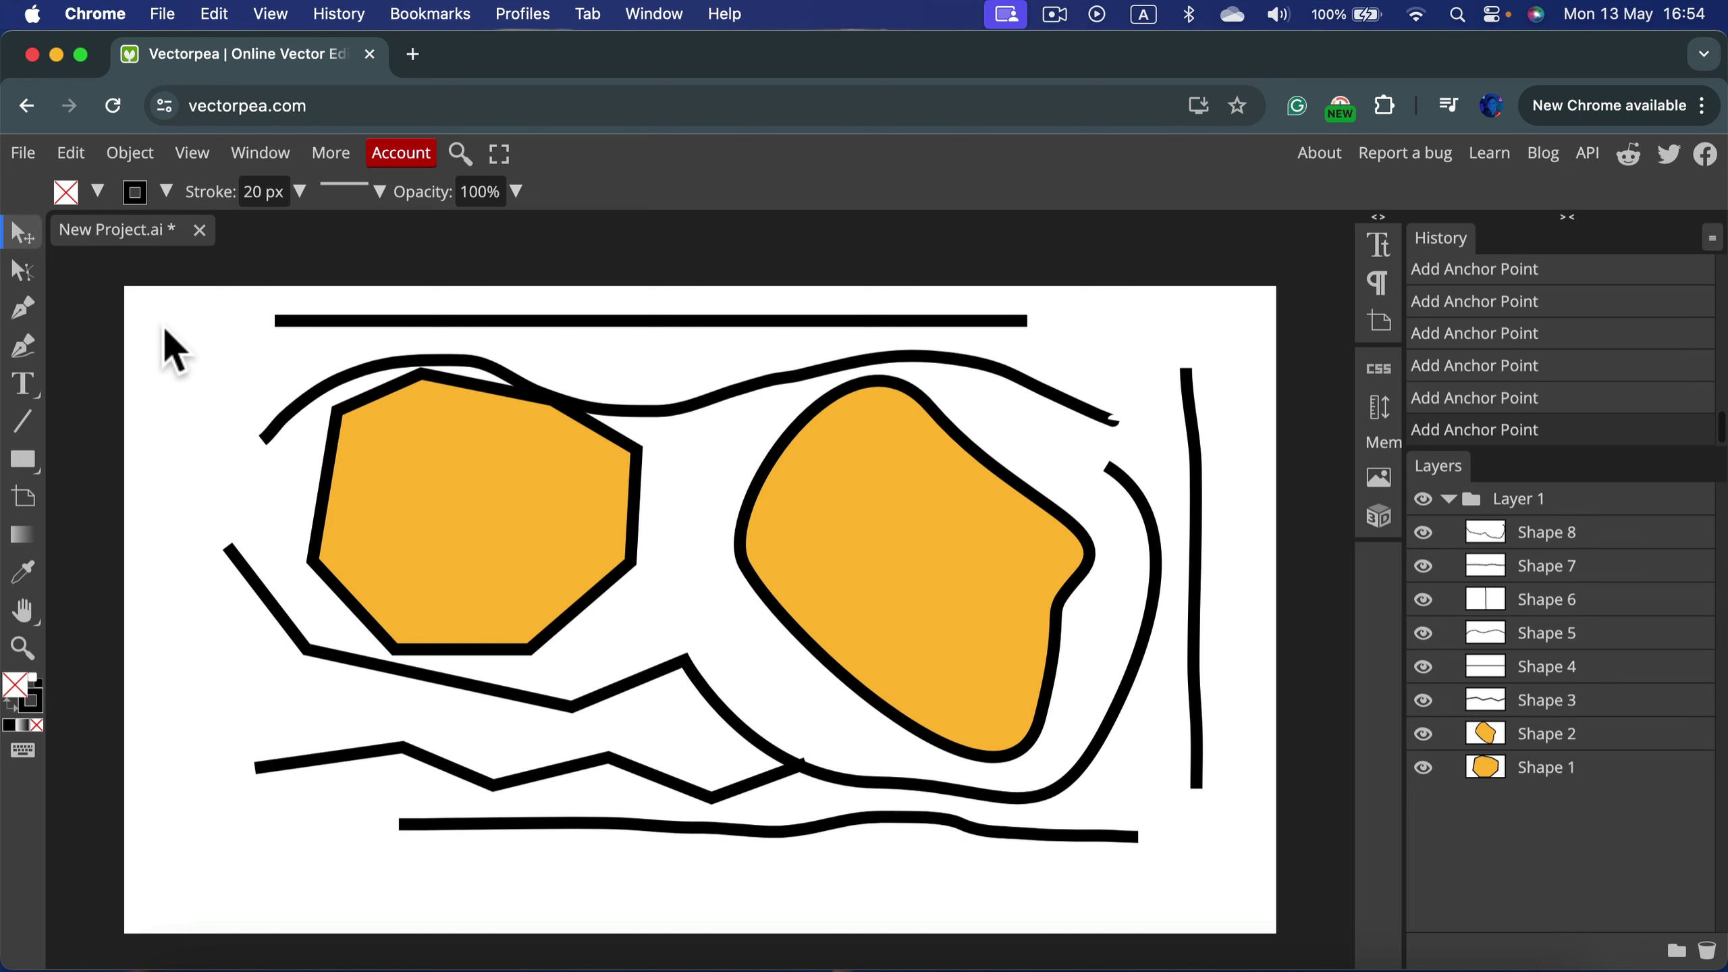